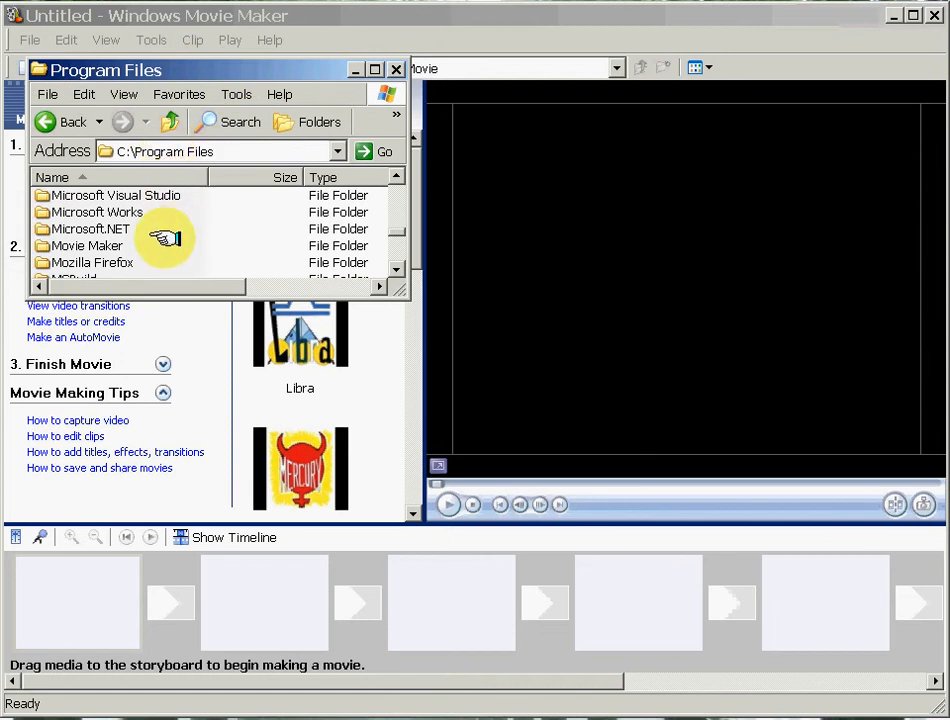
Close the Program Files folder window in front of the movie project.
{"action": "mouse_move", "coordinate": [166, 241]}
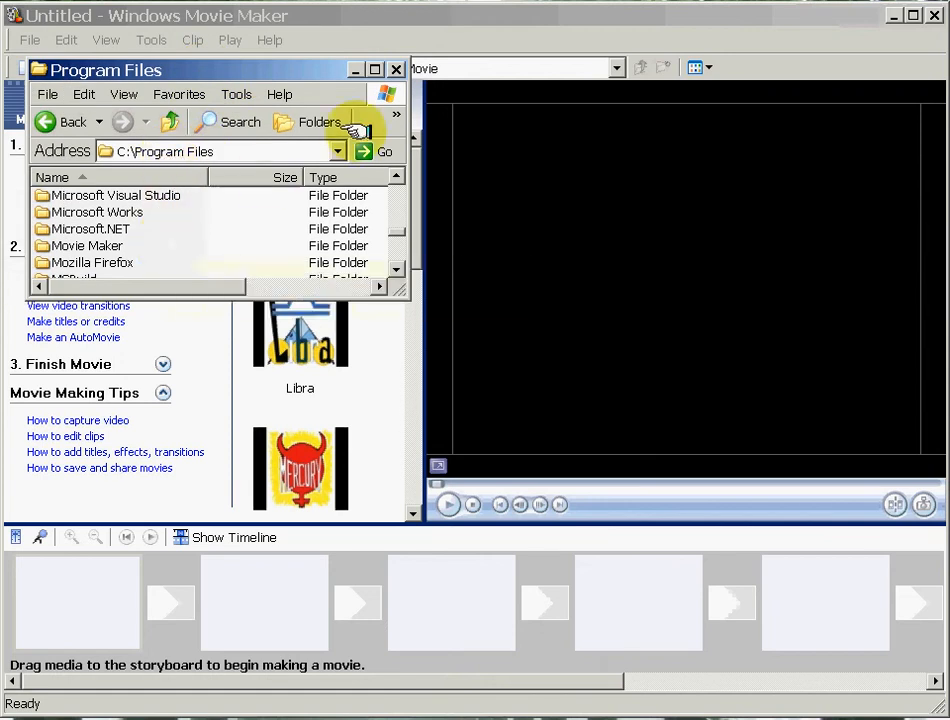
{"action": "left_click", "coordinate": [389, 70]}
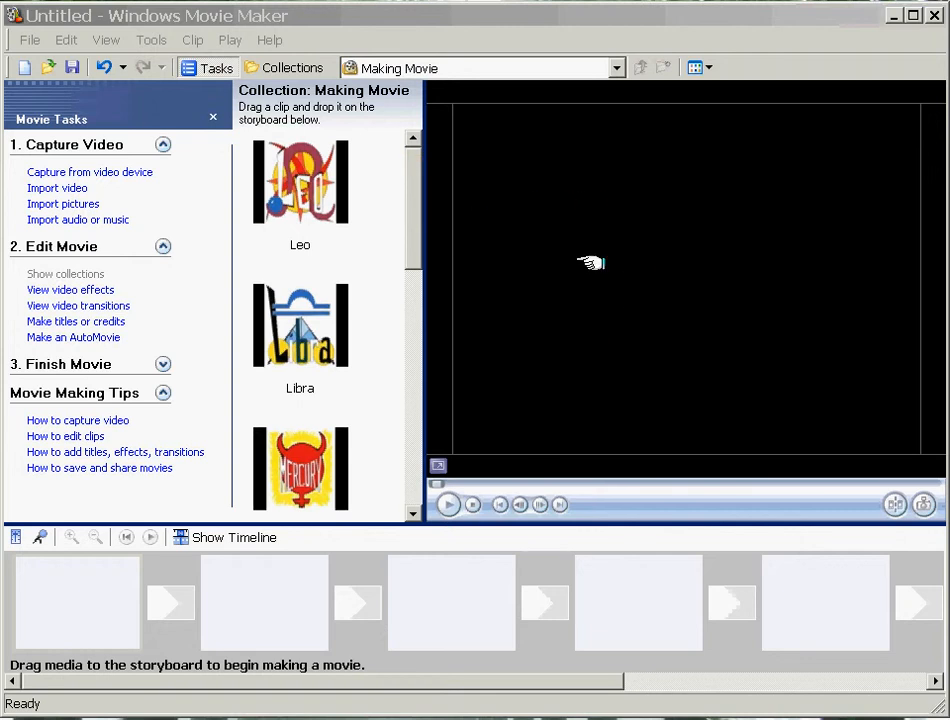
{"action": "left_click", "coordinate": [513, 480]}
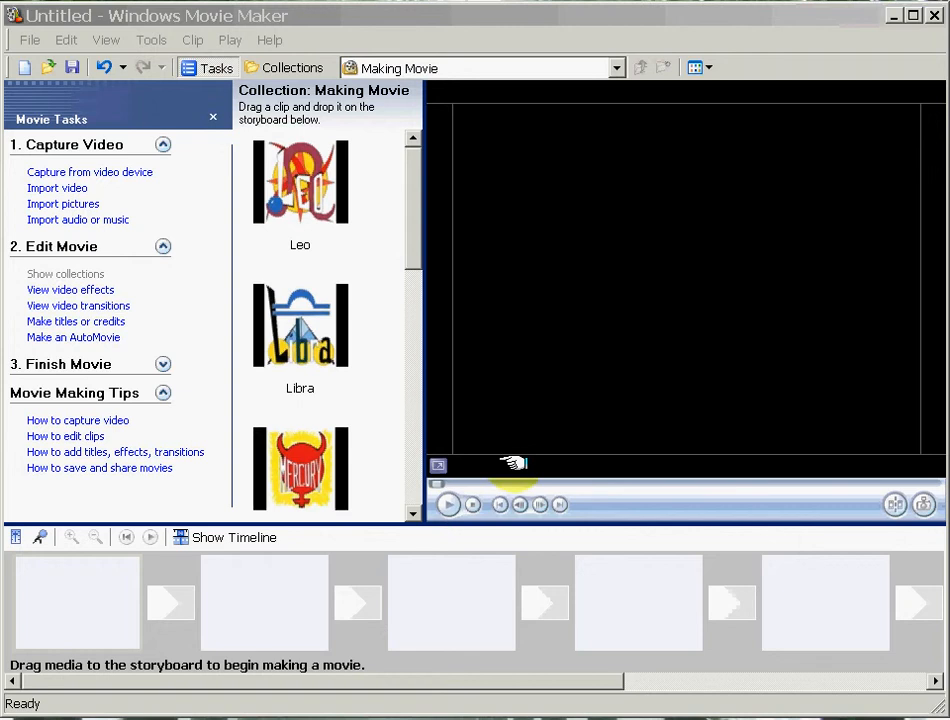
{"action": "left_click", "coordinate": [502, 503]}
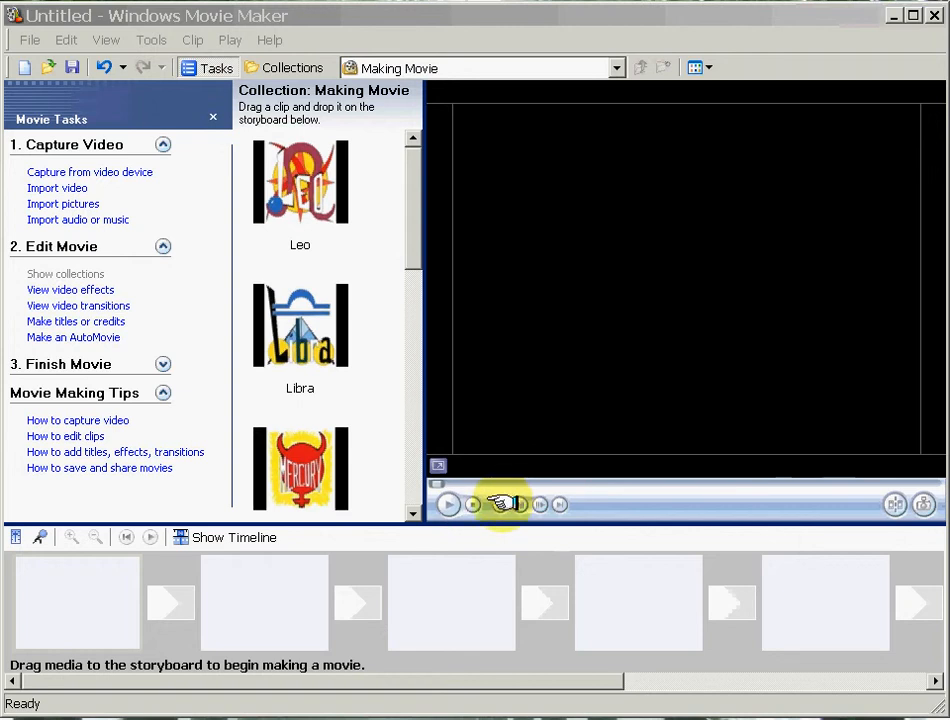
{"action": "left_click", "coordinate": [484, 505]}
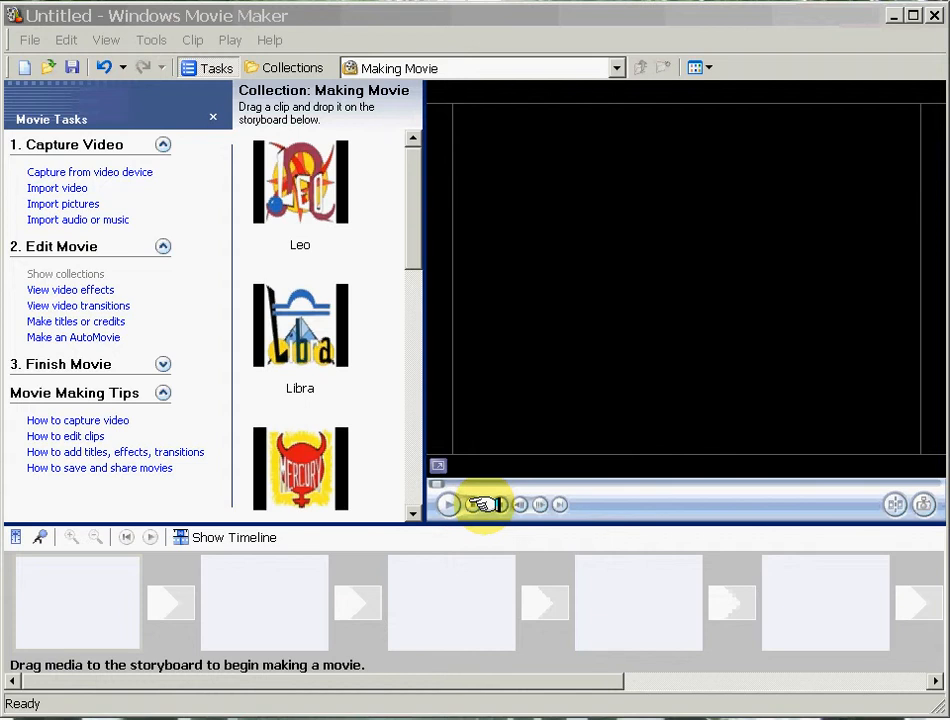
View the empty project as a timeline and return to the storyboard view.
{"action": "left_click", "coordinate": [106, 584]}
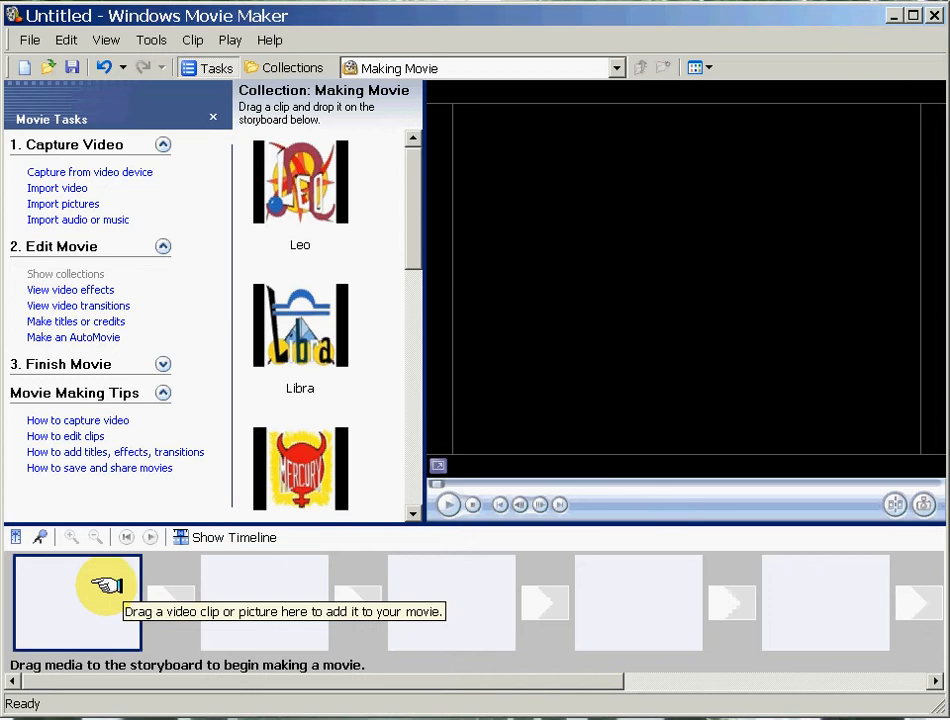
{"action": "left_click", "coordinate": [229, 539]}
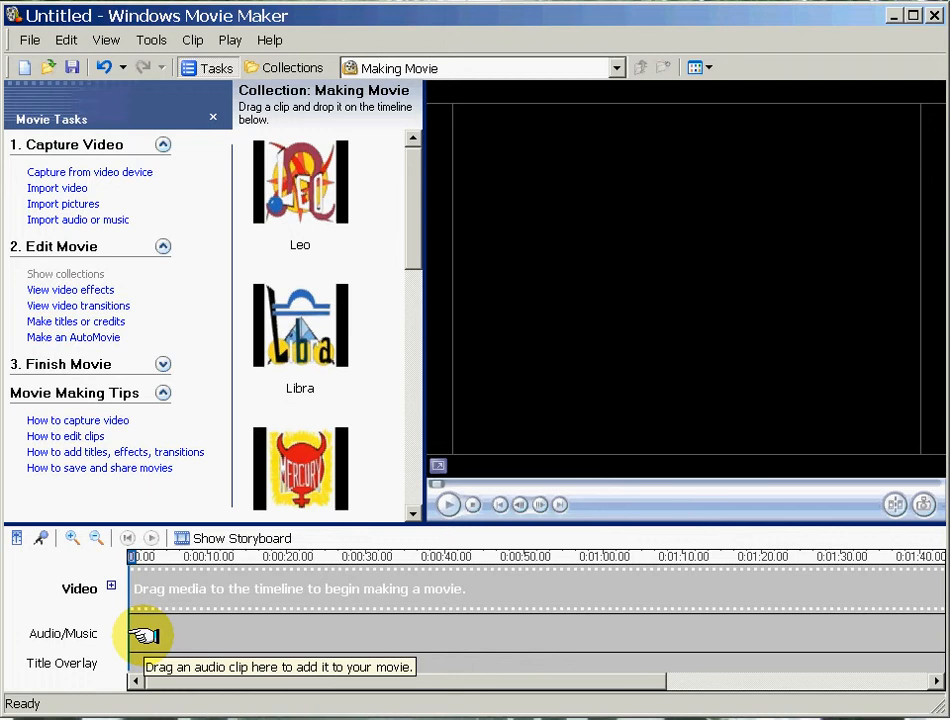
{"action": "left_click", "coordinate": [190, 538]}
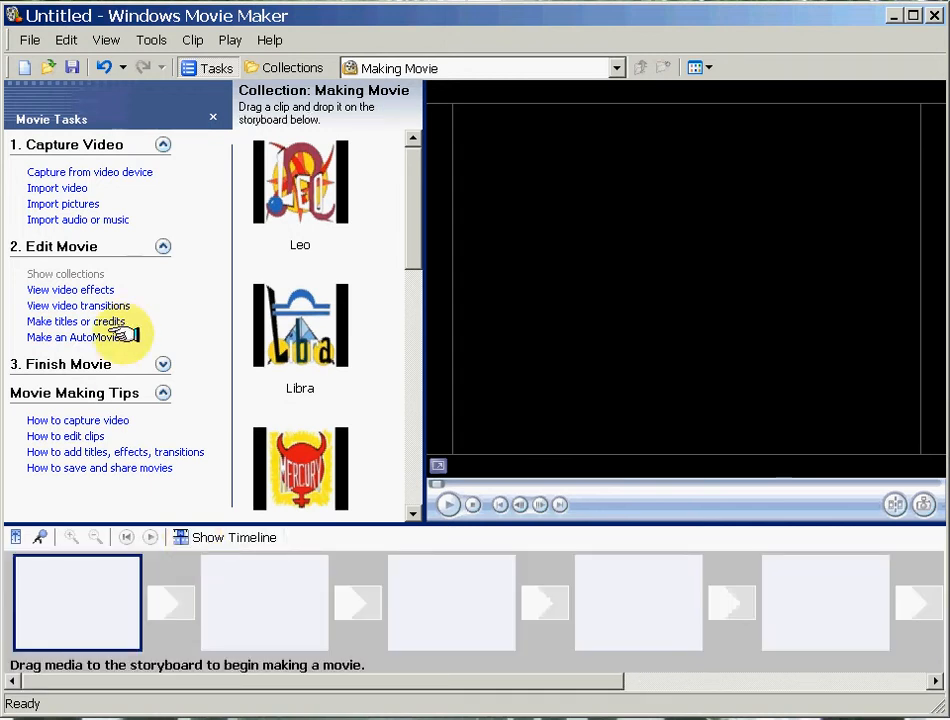
Import the picture Aries.jpg from the Making Movie folder into the collection.
{"action": "left_click", "coordinate": [62, 203]}
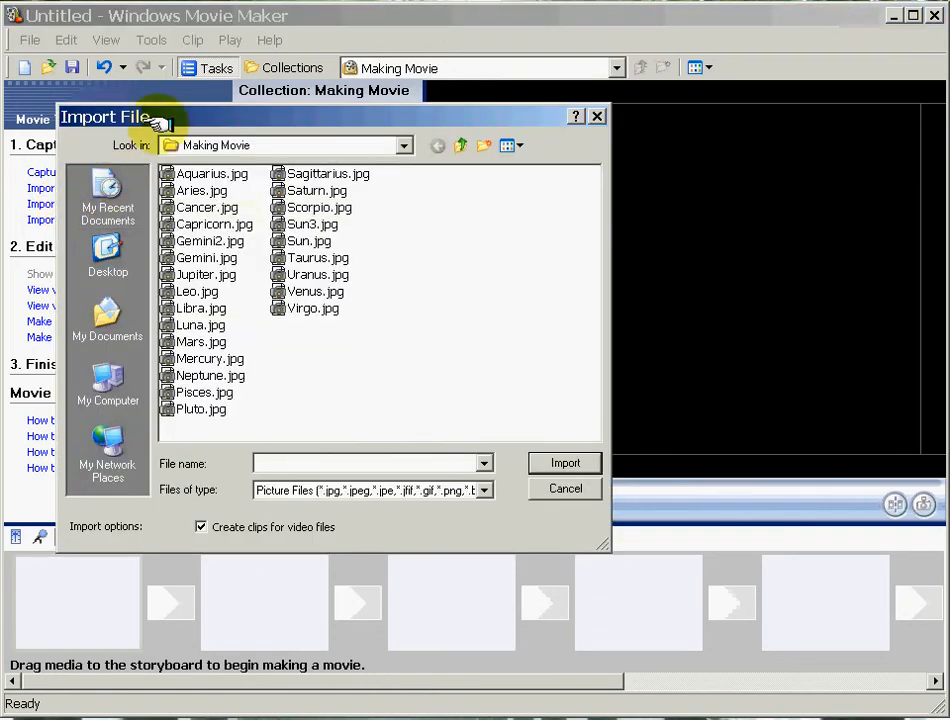
{"action": "left_click", "coordinate": [200, 190]}
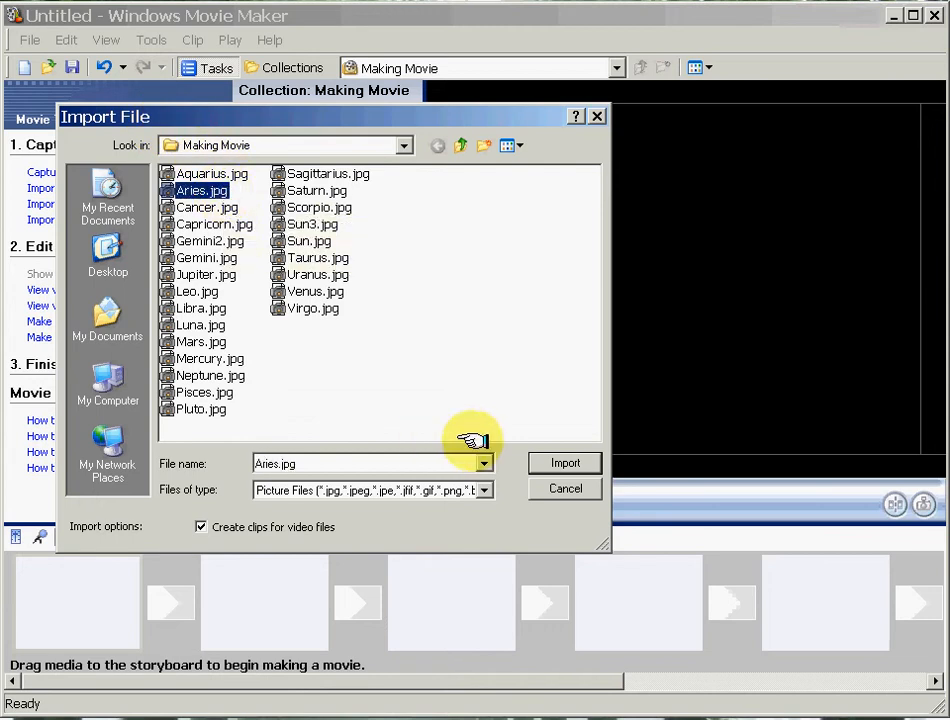
{"action": "left_click", "coordinate": [553, 461]}
{"action": "left_click_drag", "start_coordinate": [412, 155], "coordinate": [390, 168]}
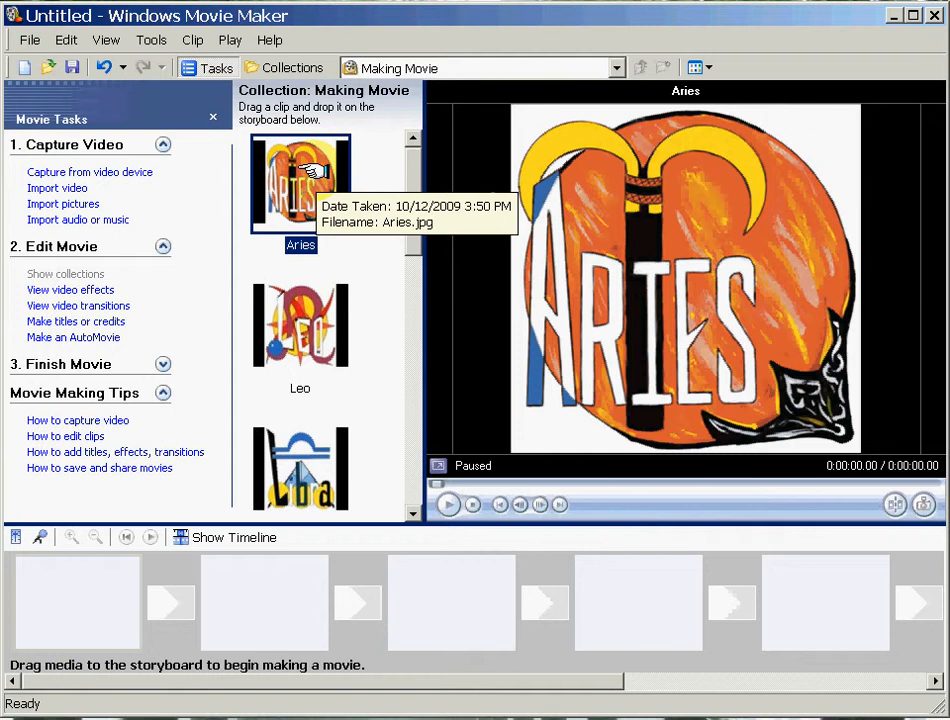
Place the Aries, Leo and Libra pictures in that order in the first three storyboard cells.
{"action": "mouse_move", "coordinate": [312, 170]}
{"action": "left_mouse_down"}
{"action": "mouse_move", "coordinate": [375, 205]}
{"action": "mouse_move", "coordinate": [199, 561]}
{"action": "mouse_move", "coordinate": [127, 594]}
{"action": "left_mouse_up"}
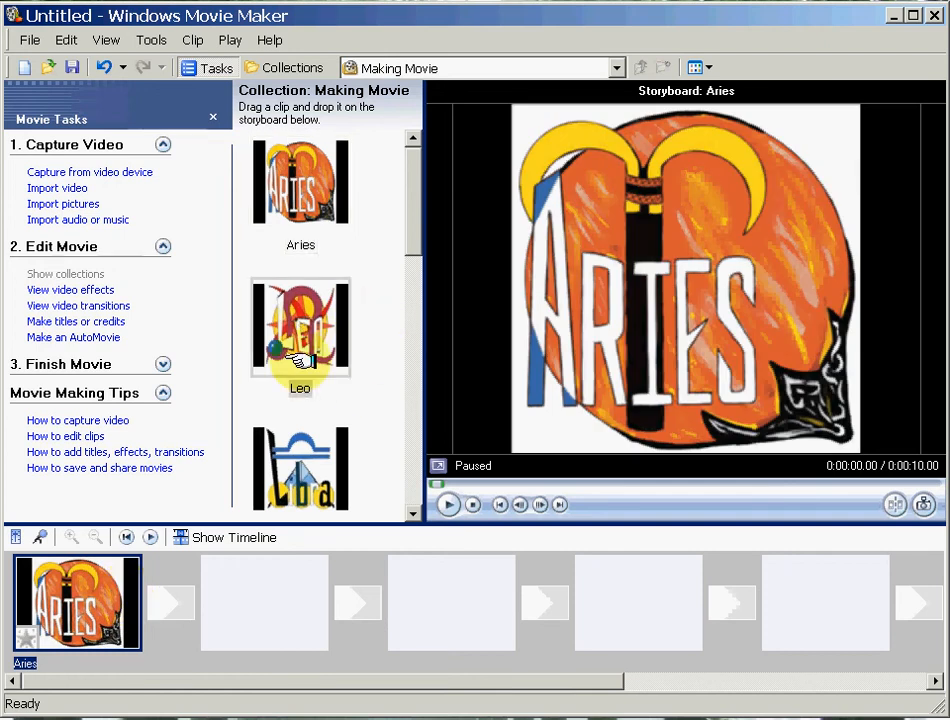
{"action": "left_click_drag", "start_coordinate": [305, 323], "coordinate": [265, 570]}
{"action": "left_click_drag", "start_coordinate": [340, 505], "coordinate": [445, 595]}
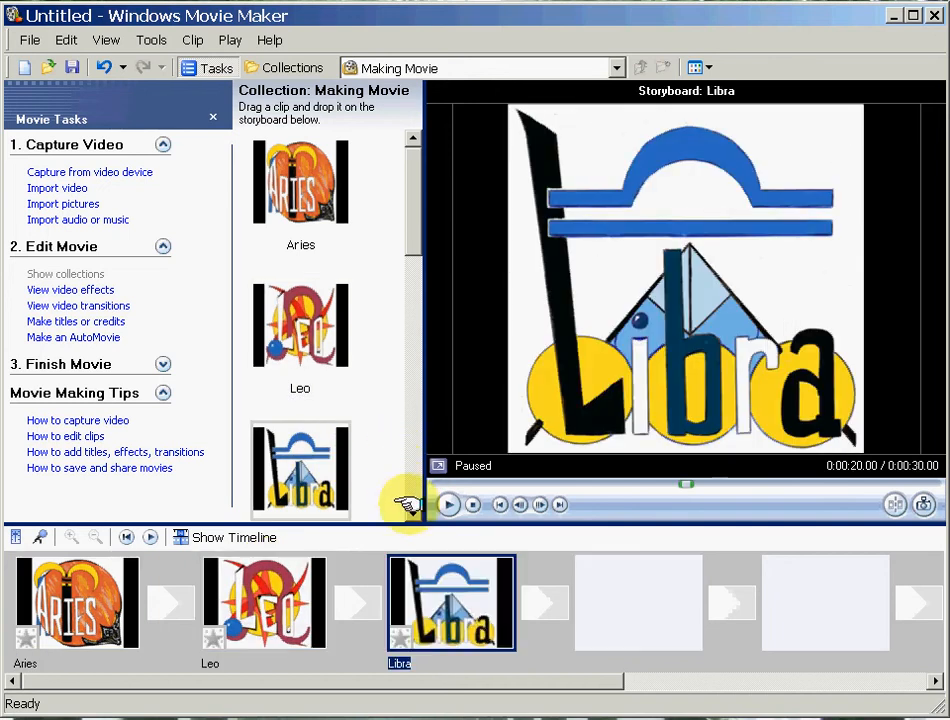
Insert the Mercury picture between Aries and Leo on the storyboard, and cut the Leo picture from it.
{"action": "scroll", "coordinate": [412, 508], "scroll_direction": "down", "scroll_amount": 2}
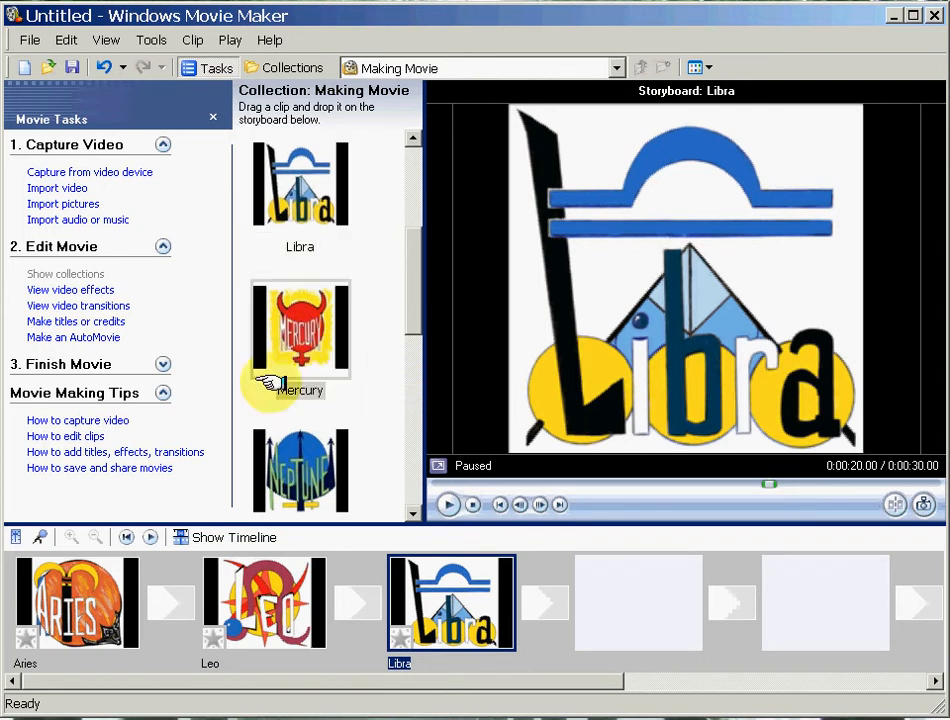
{"action": "left_click_drag", "start_coordinate": [259, 381], "coordinate": [220, 578]}
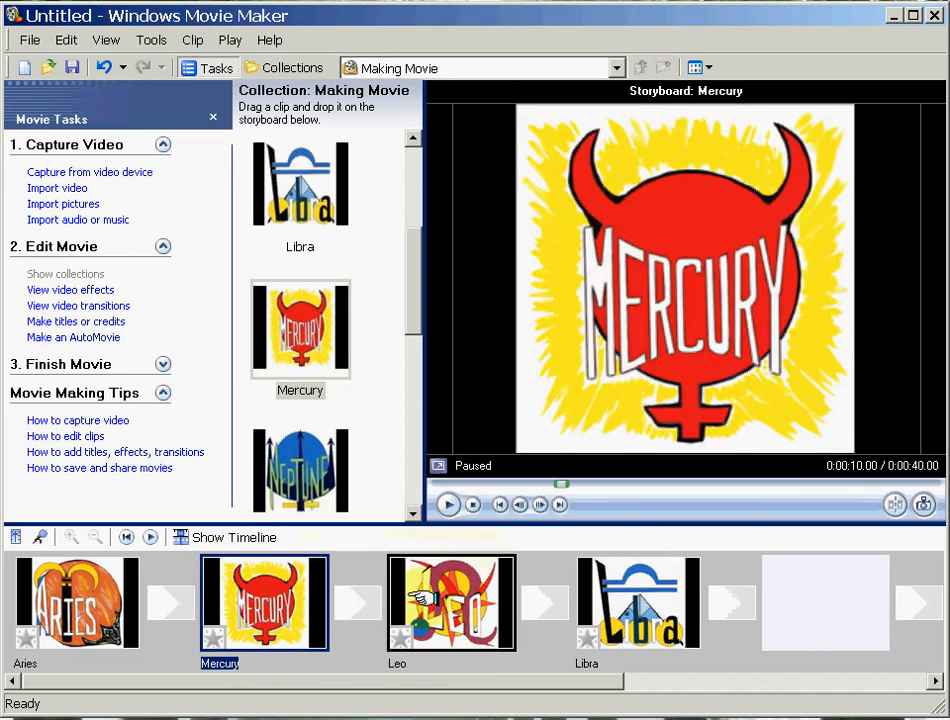
{"action": "left_click", "coordinate": [410, 573]}
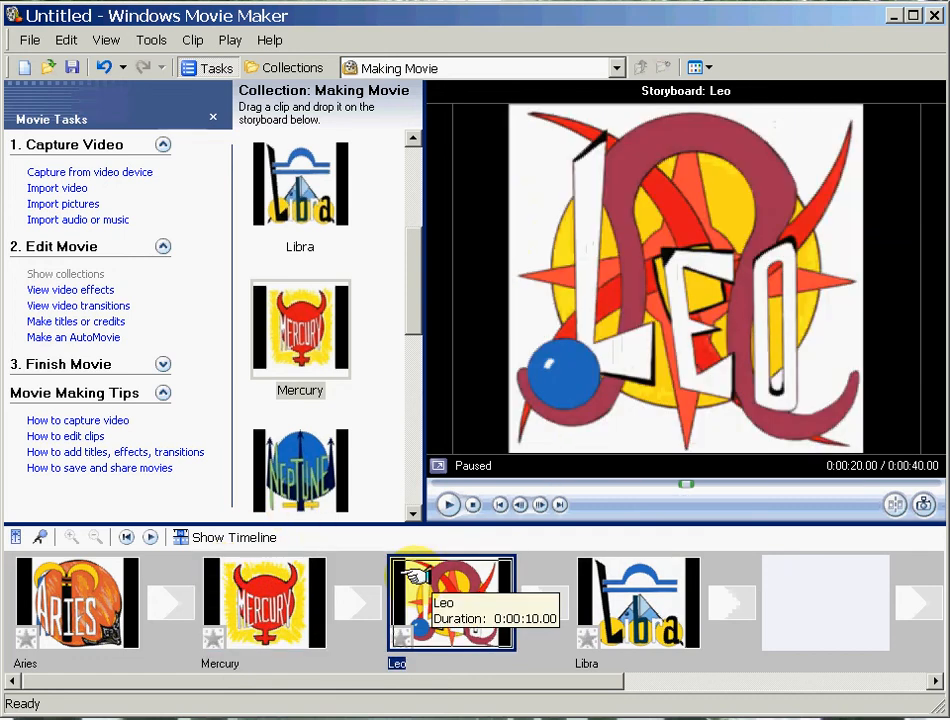
{"action": "right_click", "coordinate": [416, 580]}
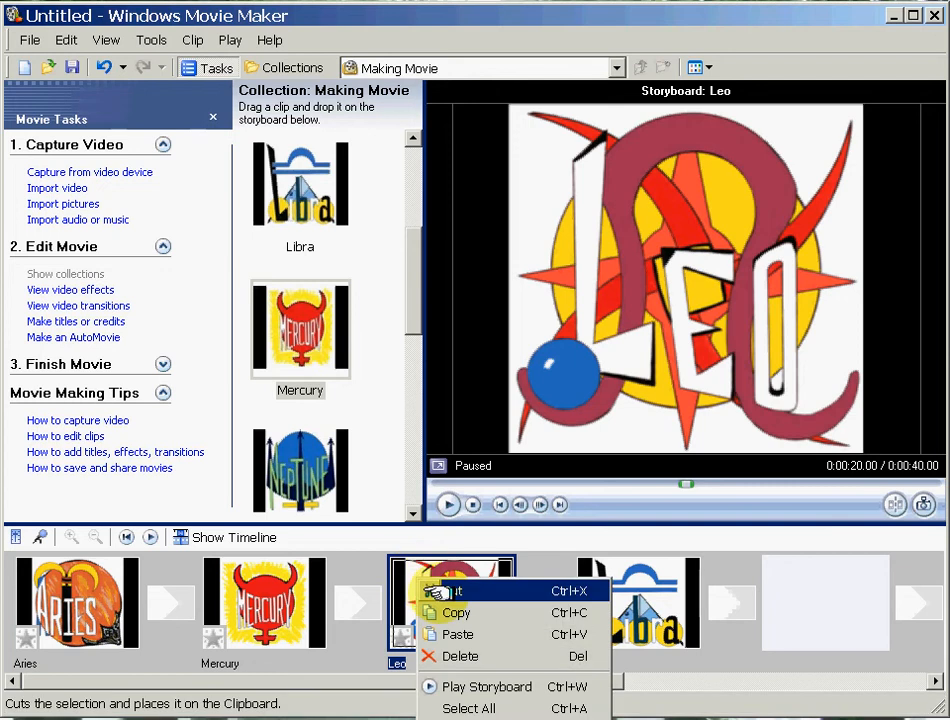
{"action": "left_click", "coordinate": [436, 592]}
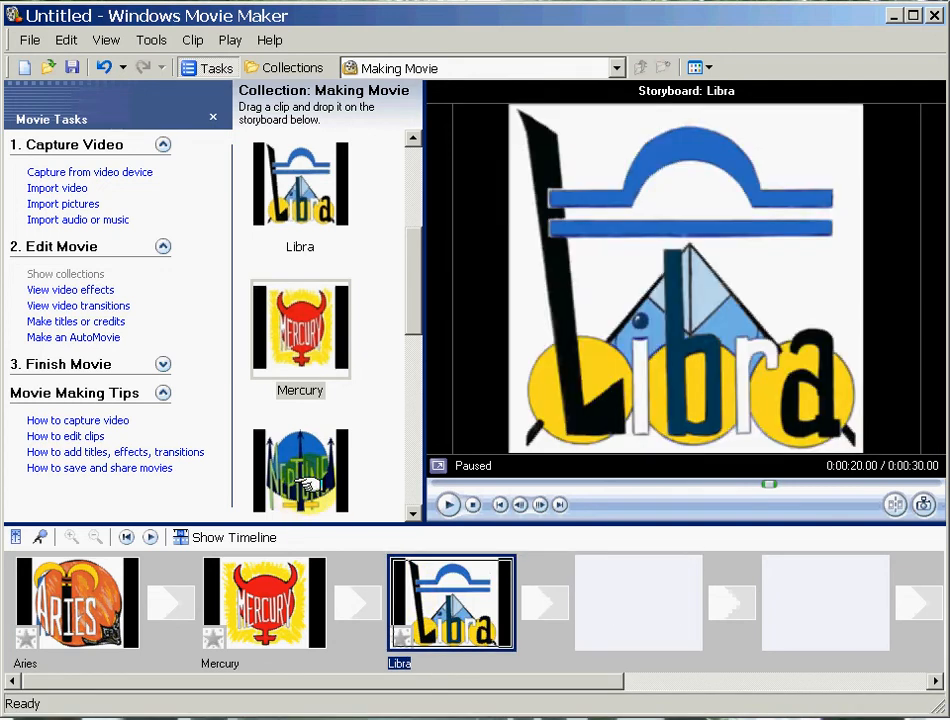
Add the Neptune and Pluto pictures after Libra on the storyboard.
{"action": "left_click_drag", "start_coordinate": [300, 470], "coordinate": [562, 597]}
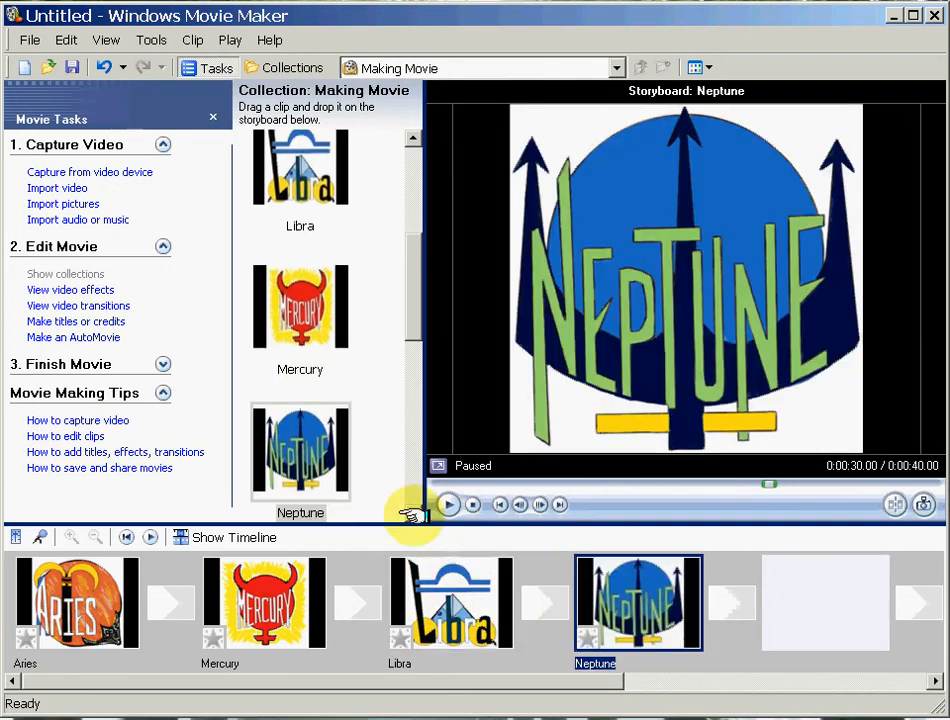
{"action": "left_click", "coordinate": [412, 514]}
{"action": "left_click", "coordinate": [413, 515]}
{"action": "left_click_drag", "start_coordinate": [332, 455], "coordinate": [765, 605]}
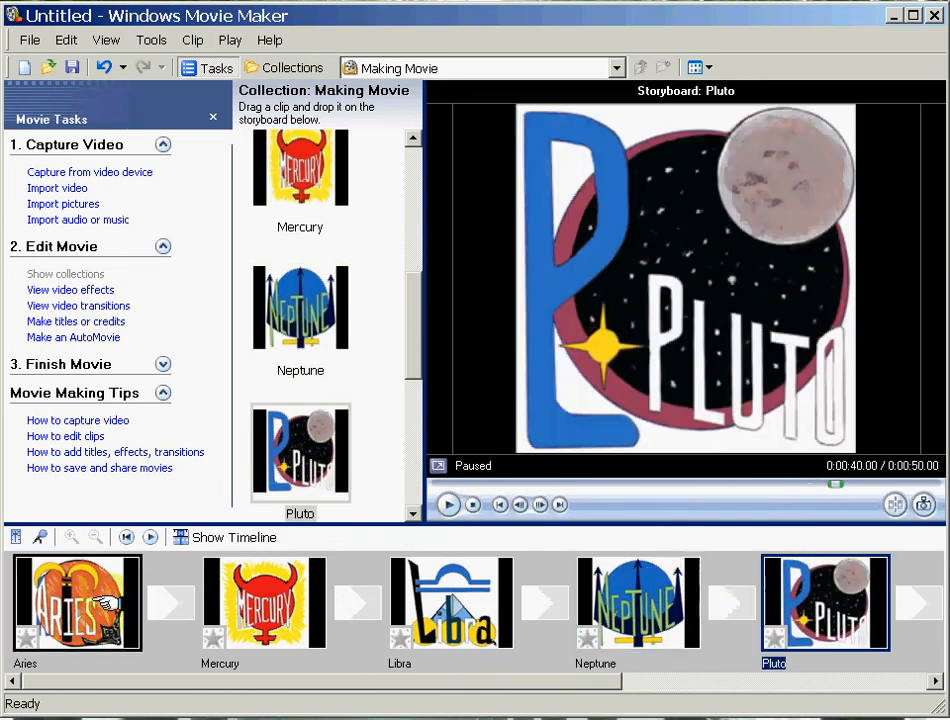
Play the storyboard from the Aries picture in the preview and stop the playback.
{"action": "left_click", "coordinate": [100, 630]}
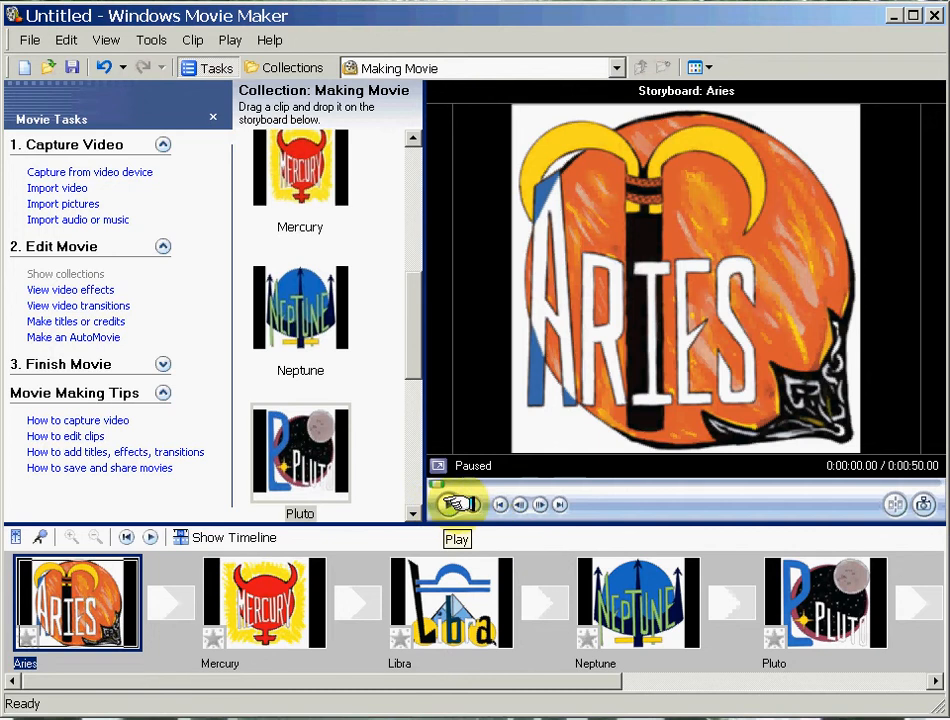
{"action": "left_click", "coordinate": [445, 505]}
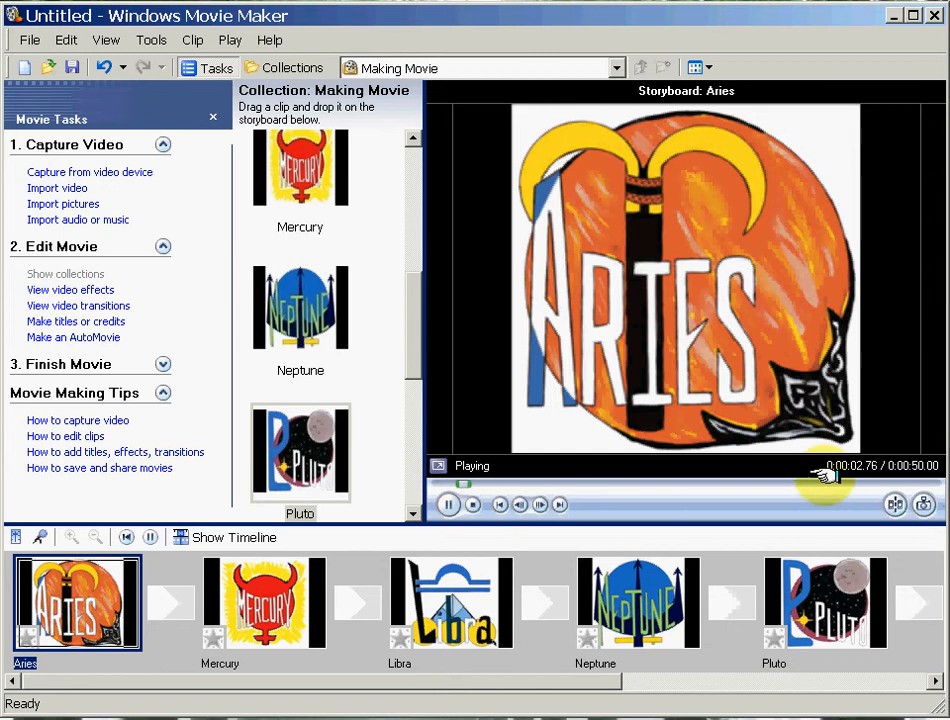
{"action": "left_click", "coordinate": [473, 504]}
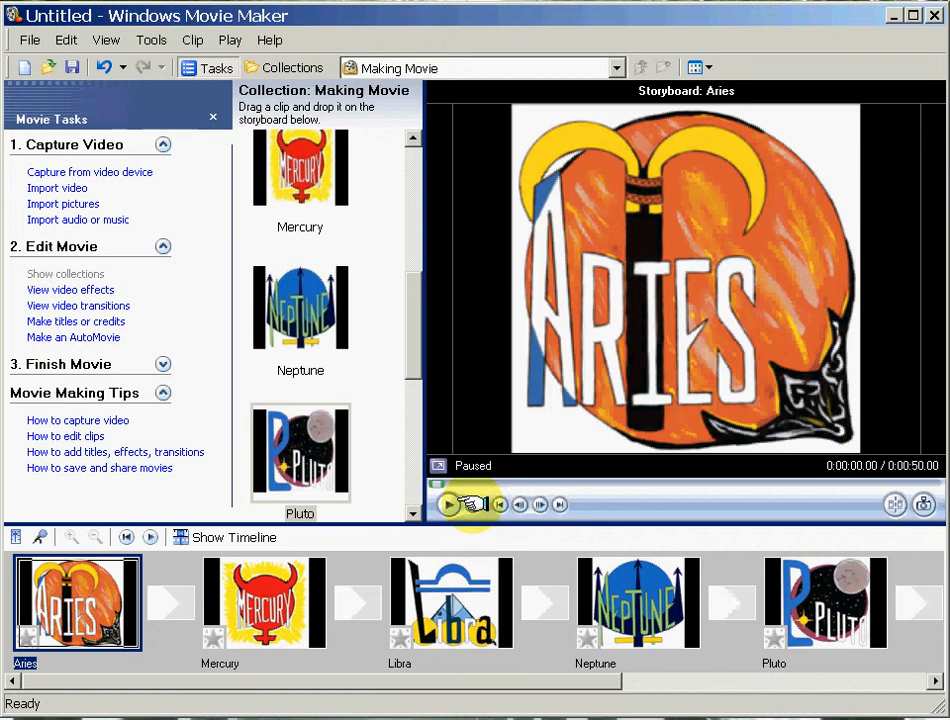
Check the Aries clip's duration and the default picture and transition durations in the advanced program options.
{"action": "mouse_move", "coordinate": [88, 572]}
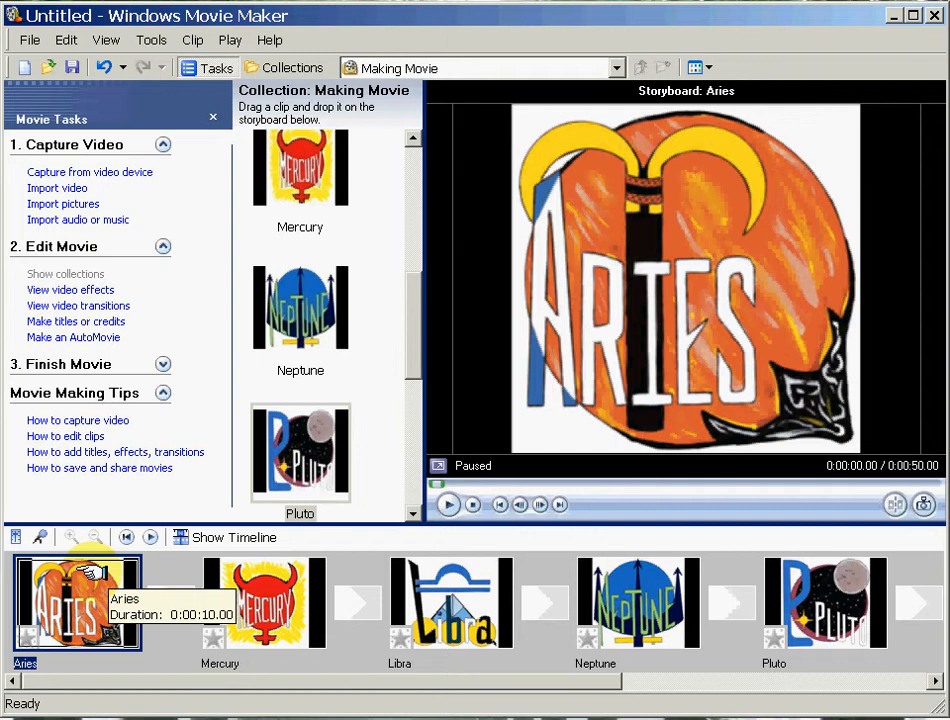
{"action": "right_click", "coordinate": [92, 573]}
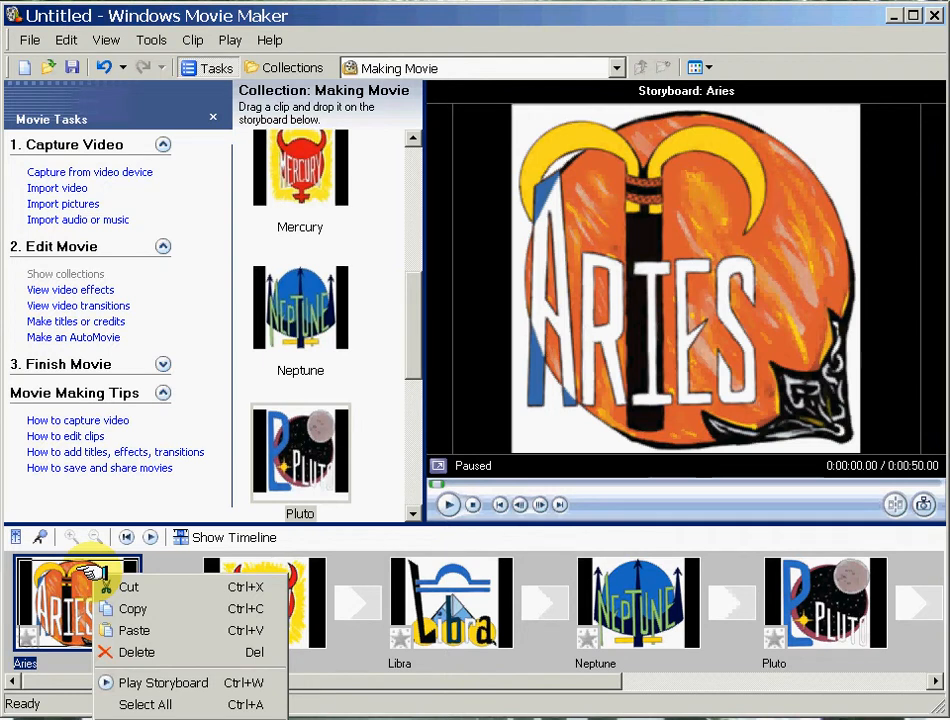
{"action": "left_click", "coordinate": [140, 290]}
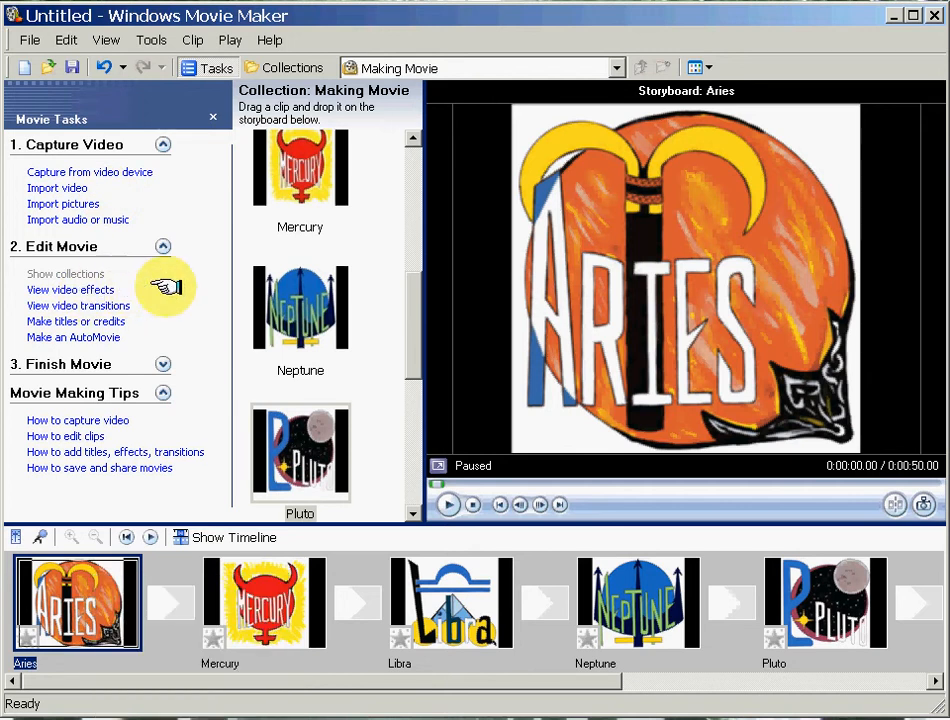
{"action": "left_click", "coordinate": [150, 40]}
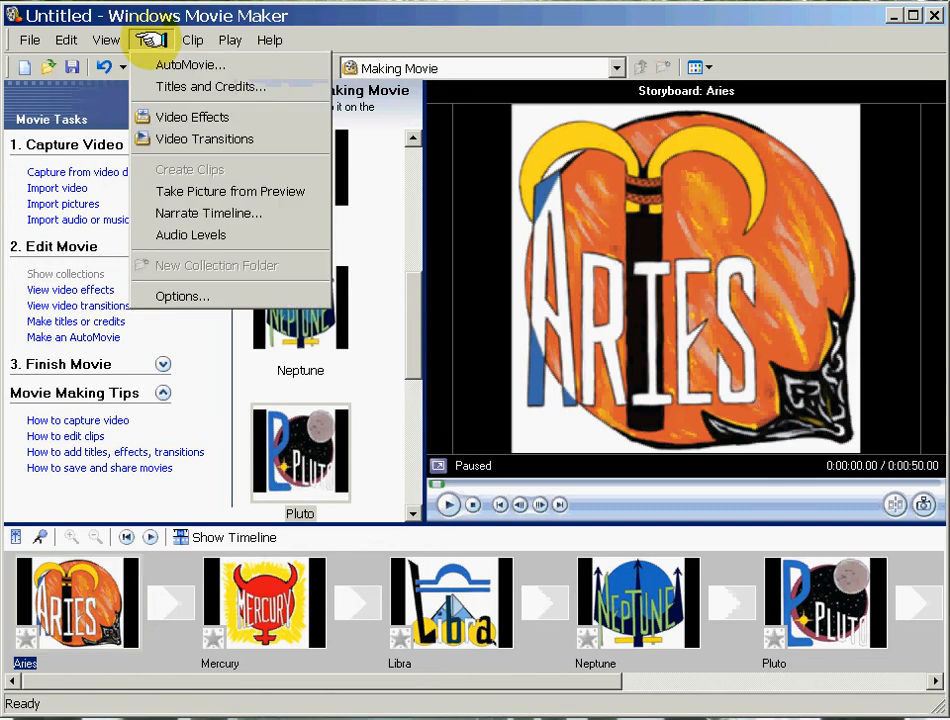
{"action": "left_click", "coordinate": [185, 292]}
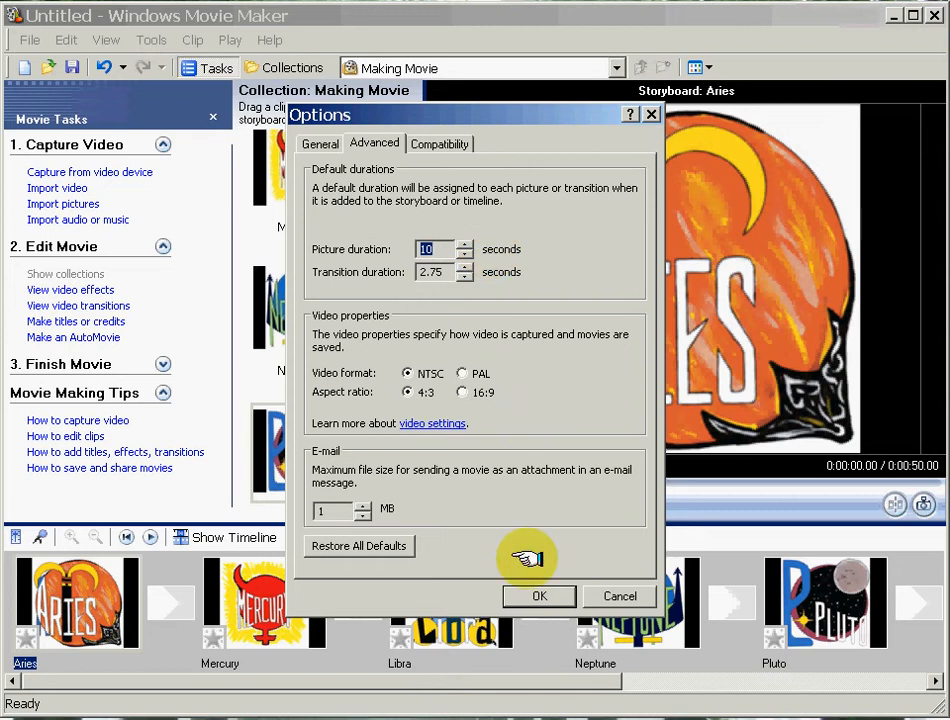
{"action": "left_click", "coordinate": [537, 594]}
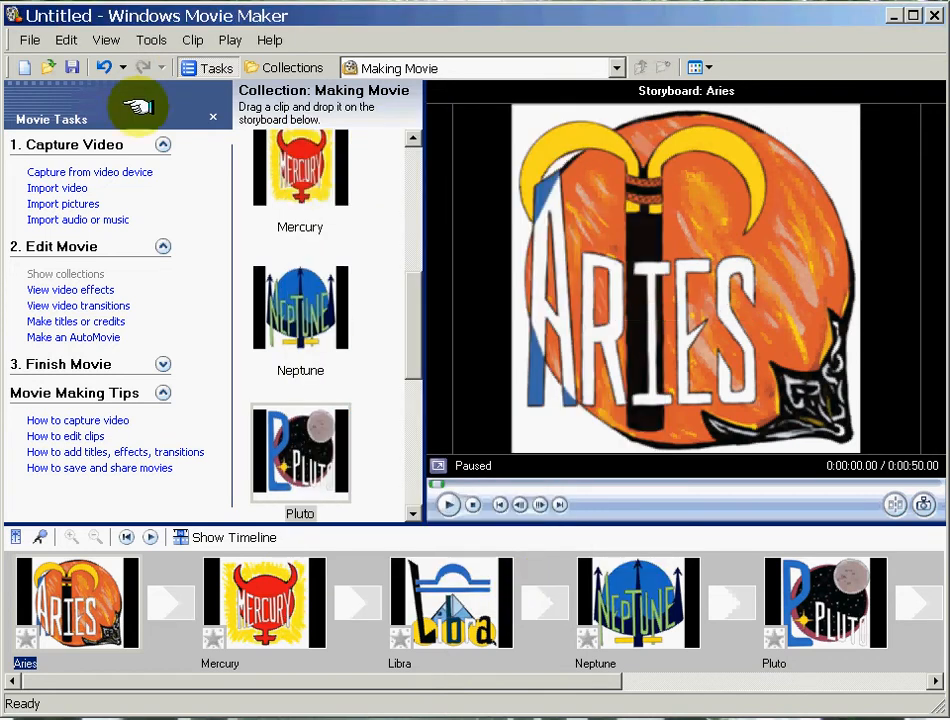
Show the video effects collection and play a preview of the Blur effect, stopping it before the end.
{"action": "left_click", "coordinate": [80, 289]}
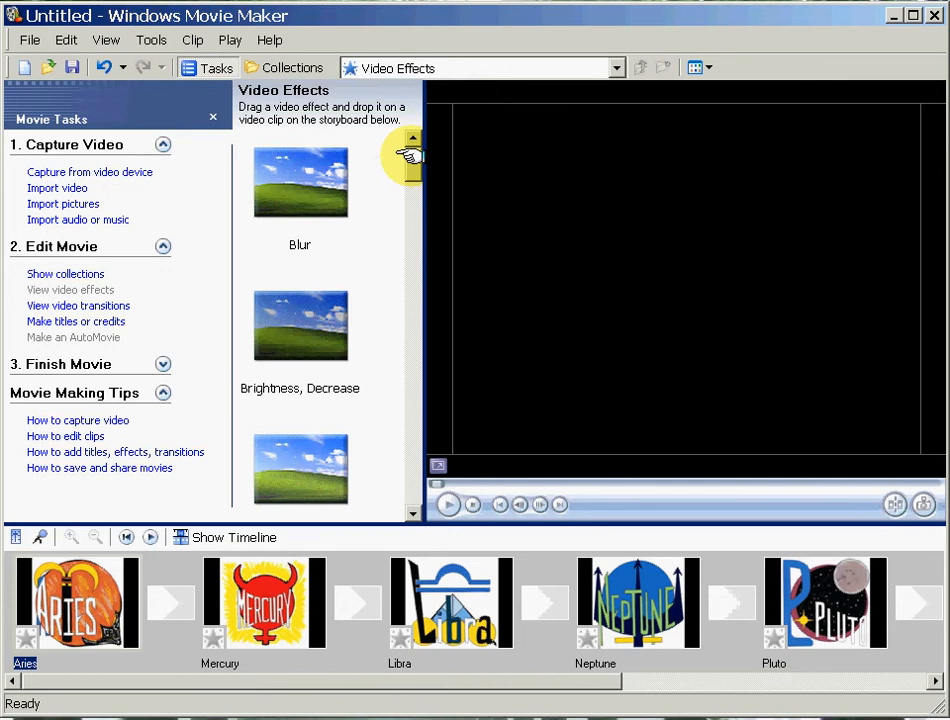
{"action": "left_click", "coordinate": [314, 183]}
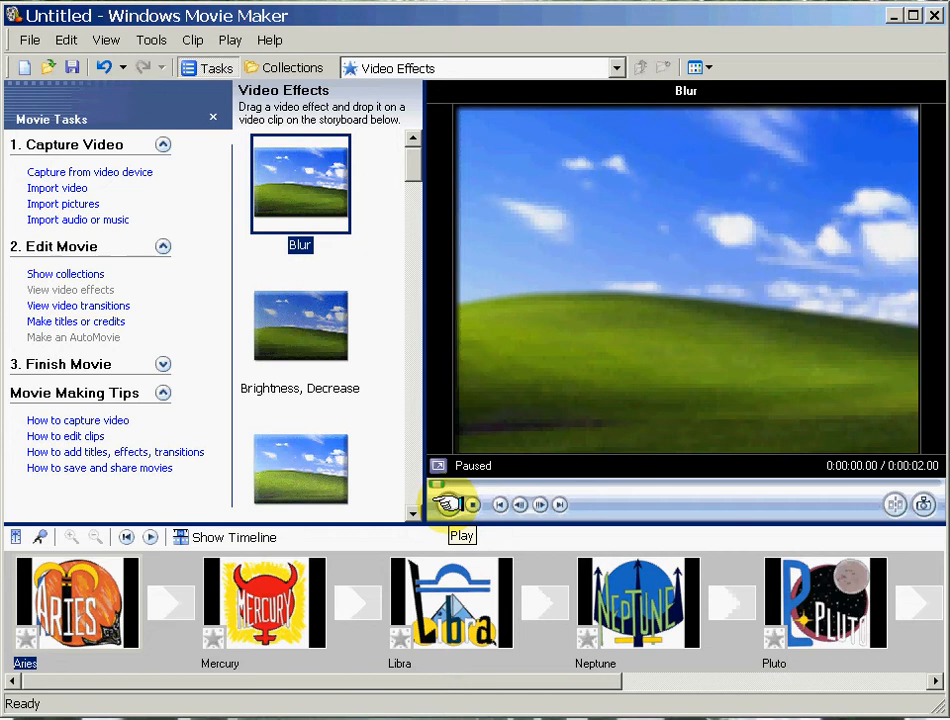
{"action": "left_click", "coordinate": [447, 504]}
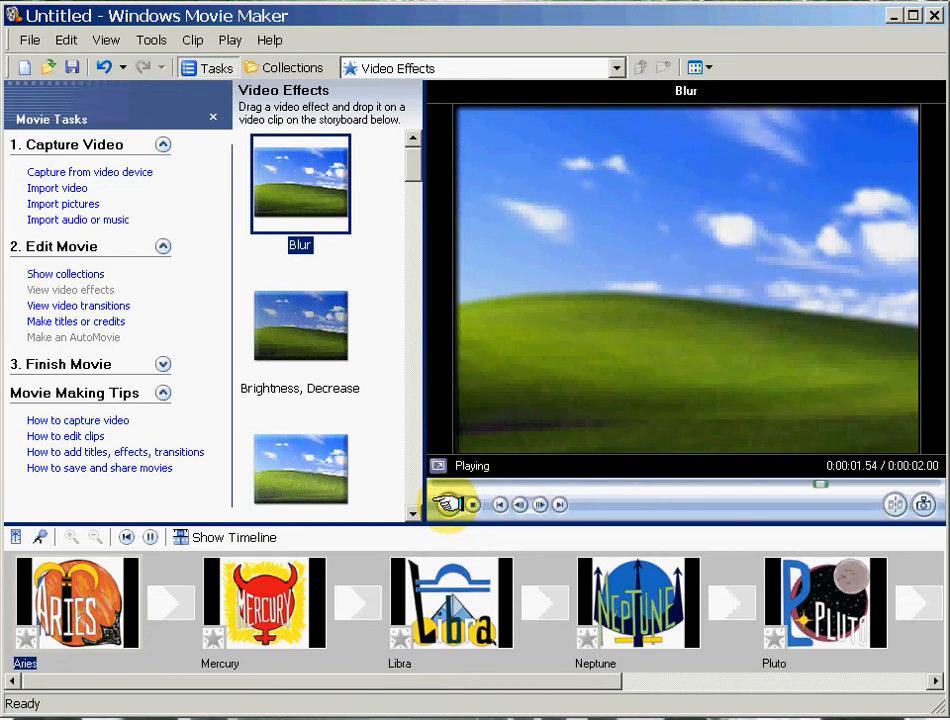
{"action": "left_click", "coordinate": [470, 504]}
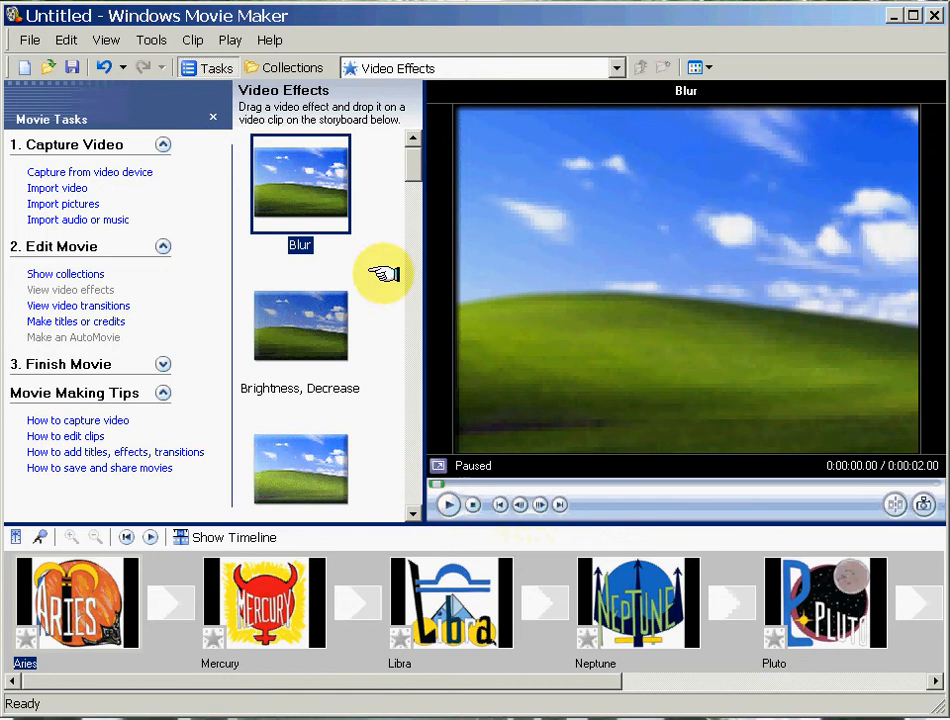
Apply the Slow Down, Half video effect to the Aries clip on the storyboard.
{"action": "left_click_drag", "start_coordinate": [406, 161], "coordinate": [407, 441]}
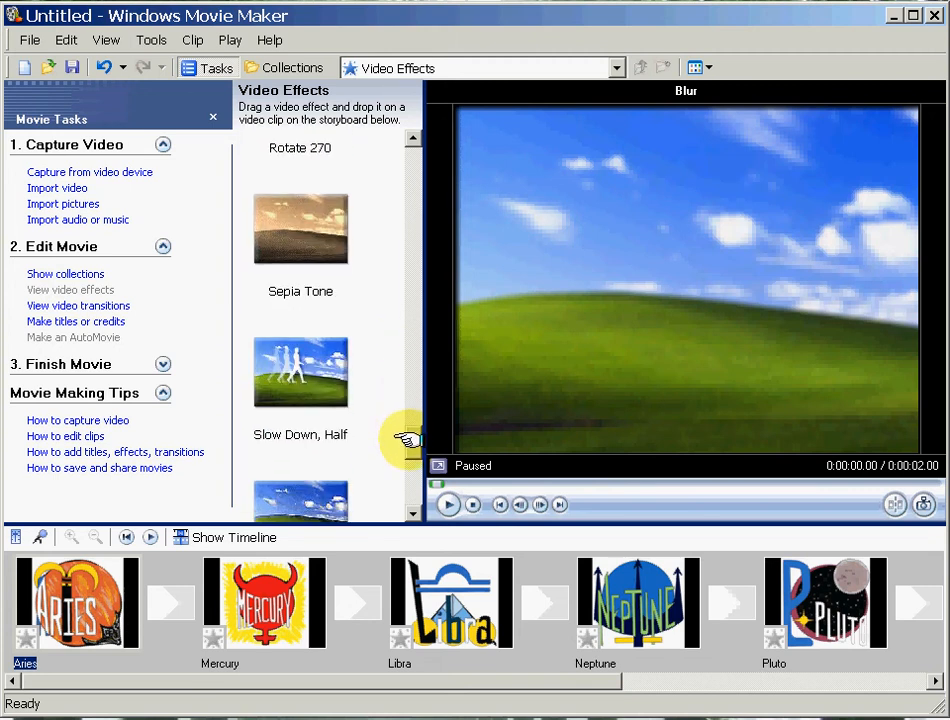
{"action": "left_click", "coordinate": [310, 385]}
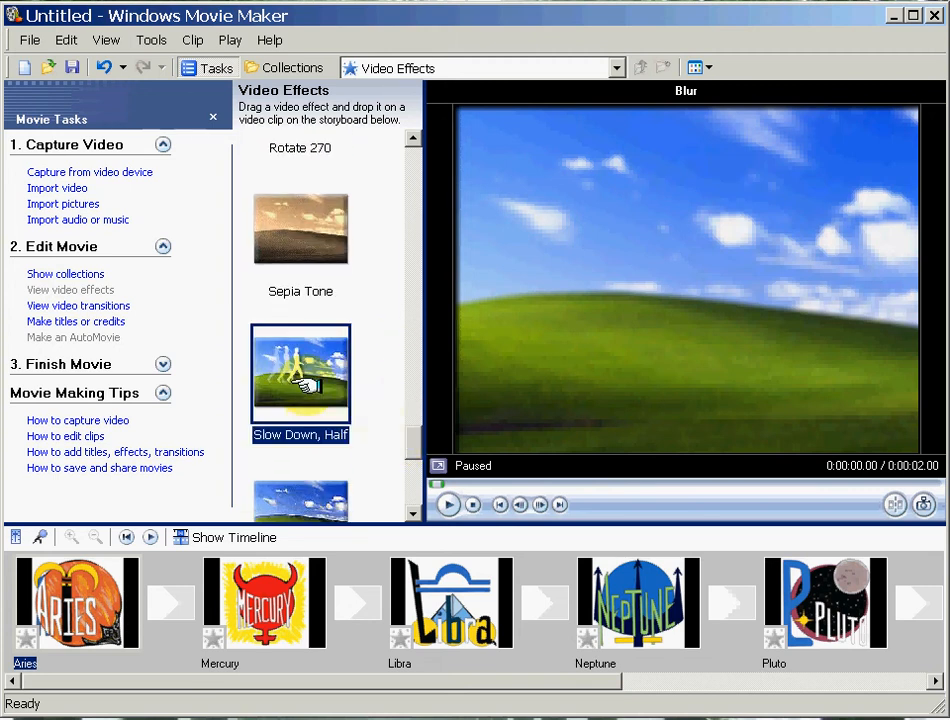
{"action": "left_click_drag", "start_coordinate": [310, 385], "coordinate": [100, 600]}
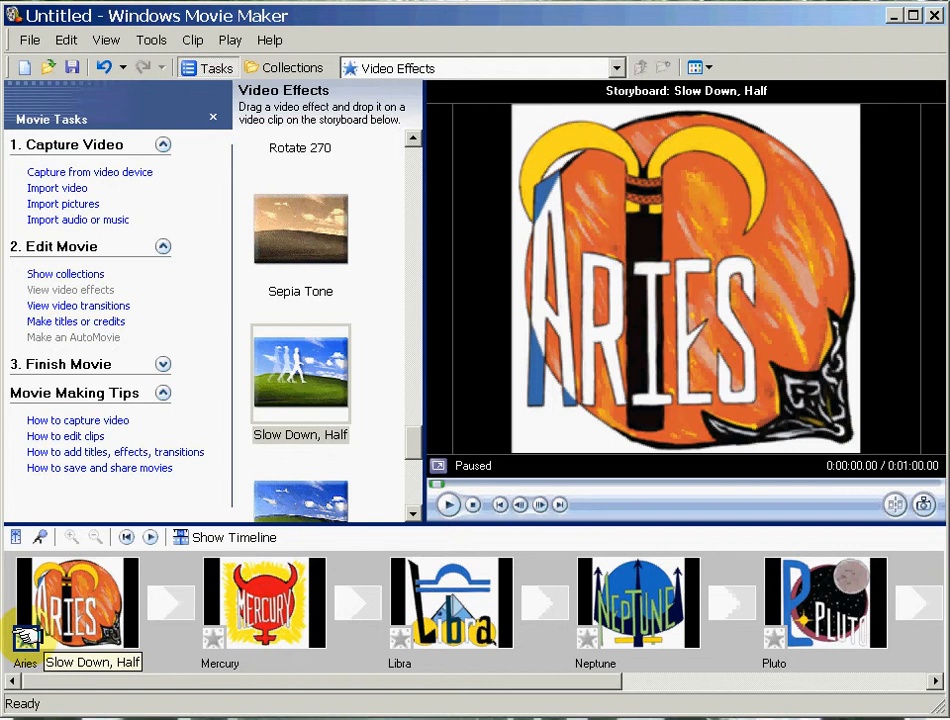
Apply the Speed Up, Double video effect to the Mercury clip on the storyboard.
{"action": "mouse_move", "coordinate": [25, 636]}
{"action": "left_mouse_down"}
{"action": "mouse_move", "coordinate": [138, 604]}
{"action": "mouse_move", "coordinate": [240, 610]}
{"action": "left_mouse_up"}
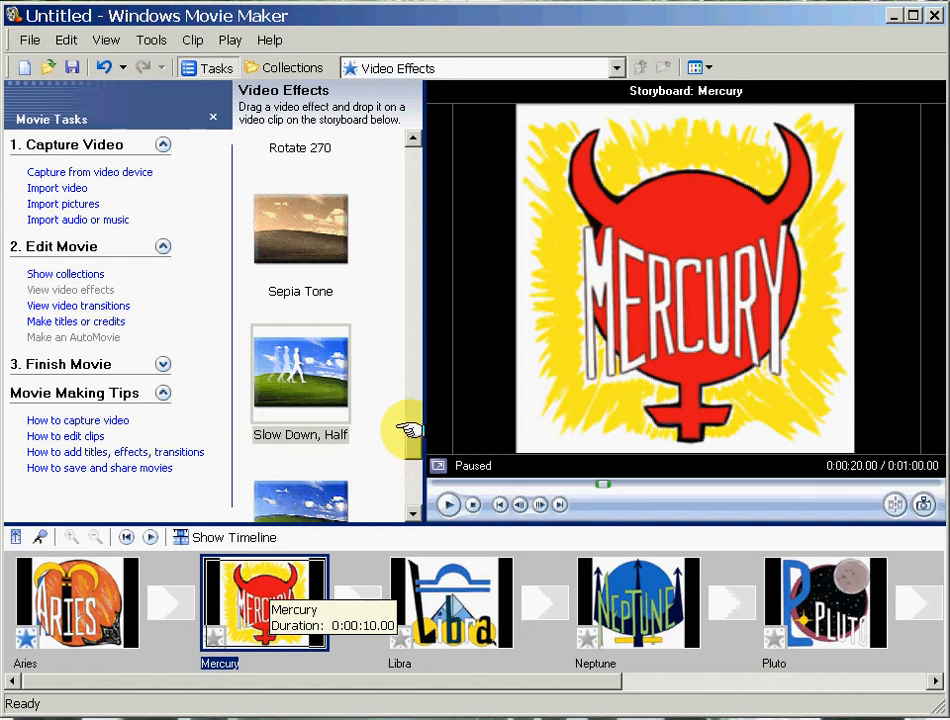
{"action": "left_click_drag", "start_coordinate": [407, 435], "coordinate": [405, 453]}
{"action": "left_click", "coordinate": [316, 378]}
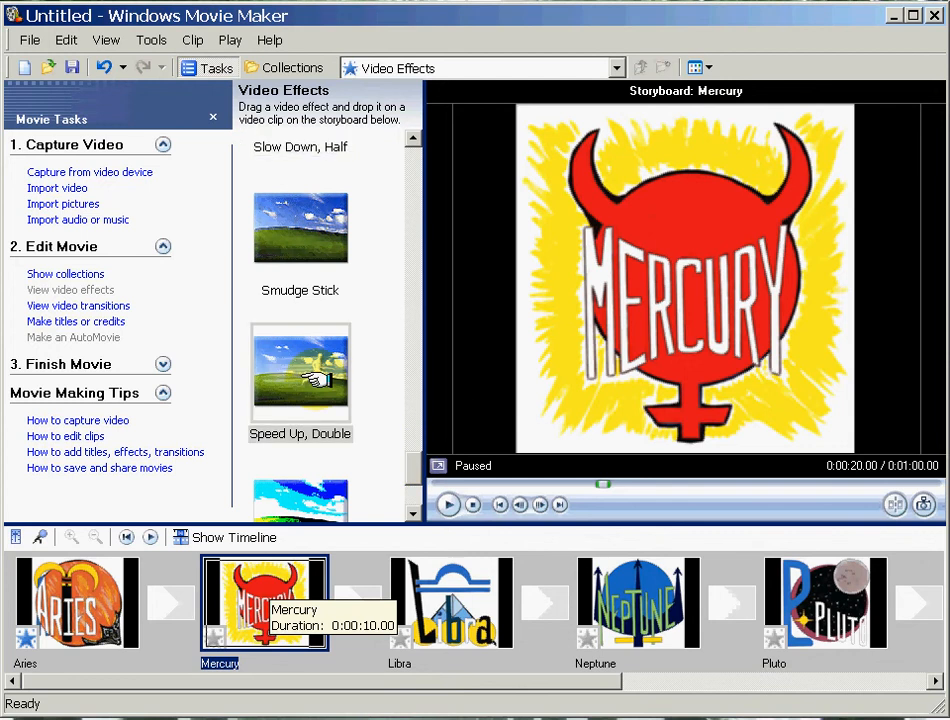
{"action": "left_click_drag", "start_coordinate": [316, 378], "coordinate": [262, 573]}
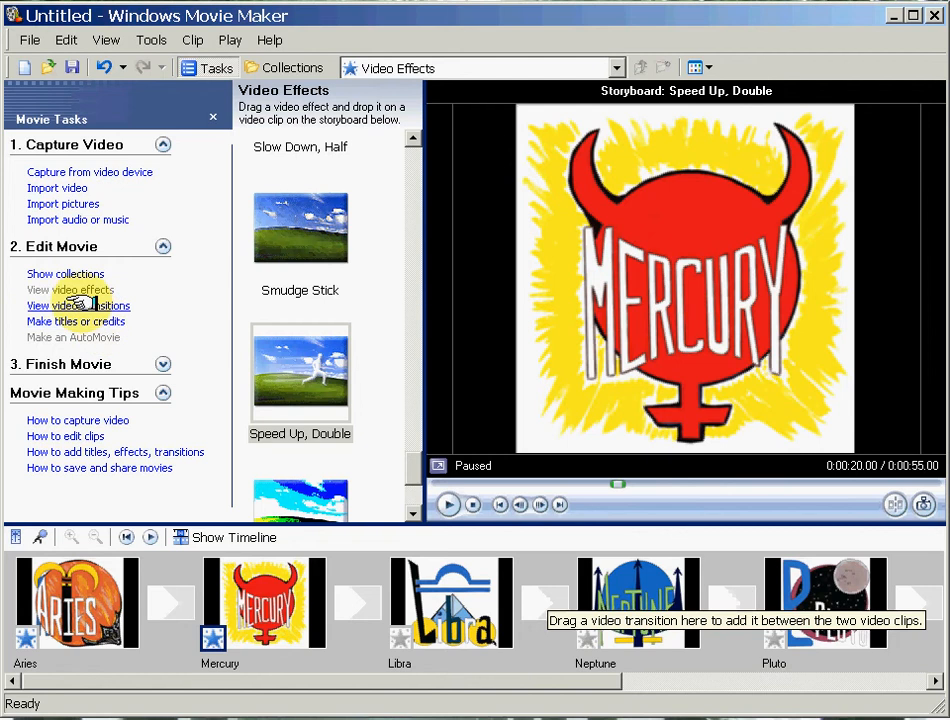
Show the video transitions collection and play a preview of the Diagonal, Box Out transition.
{"action": "left_click", "coordinate": [80, 305]}
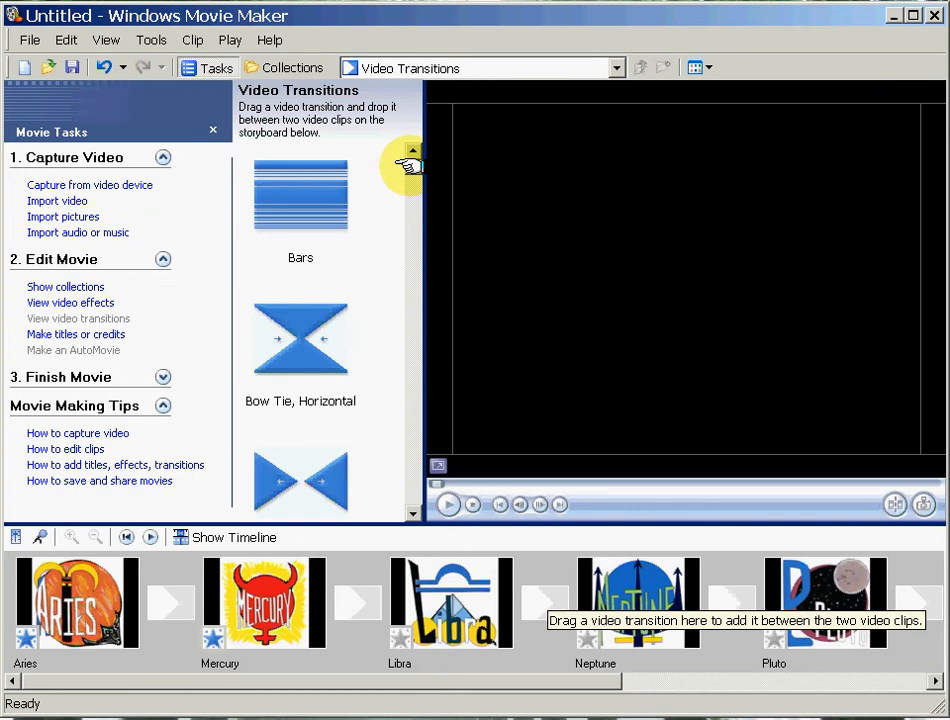
{"action": "left_click_drag", "start_coordinate": [411, 165], "coordinate": [409, 197]}
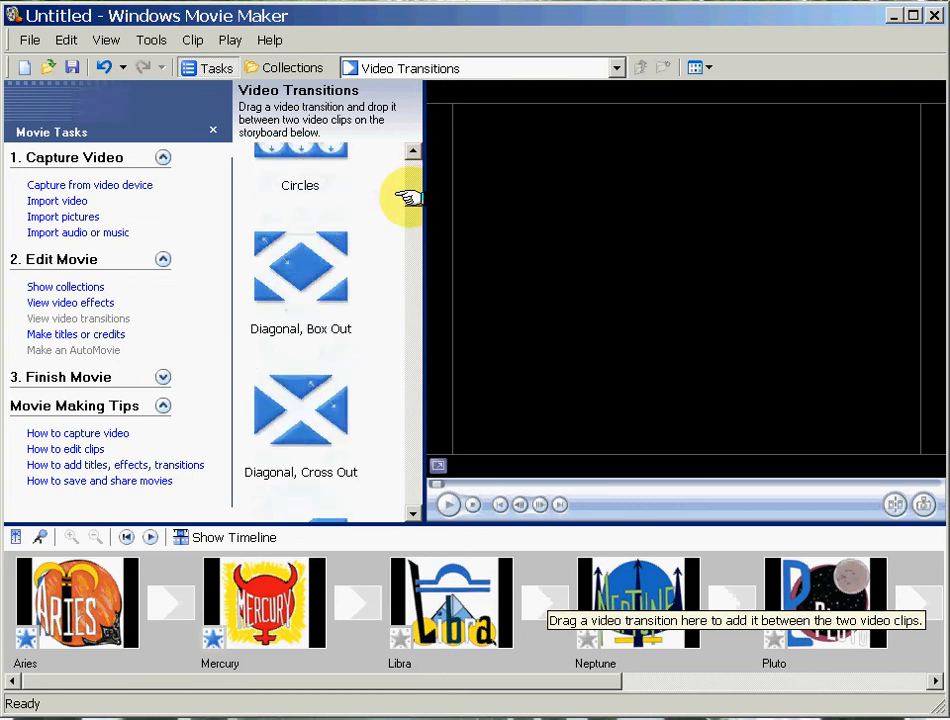
{"action": "left_click", "coordinate": [318, 262]}
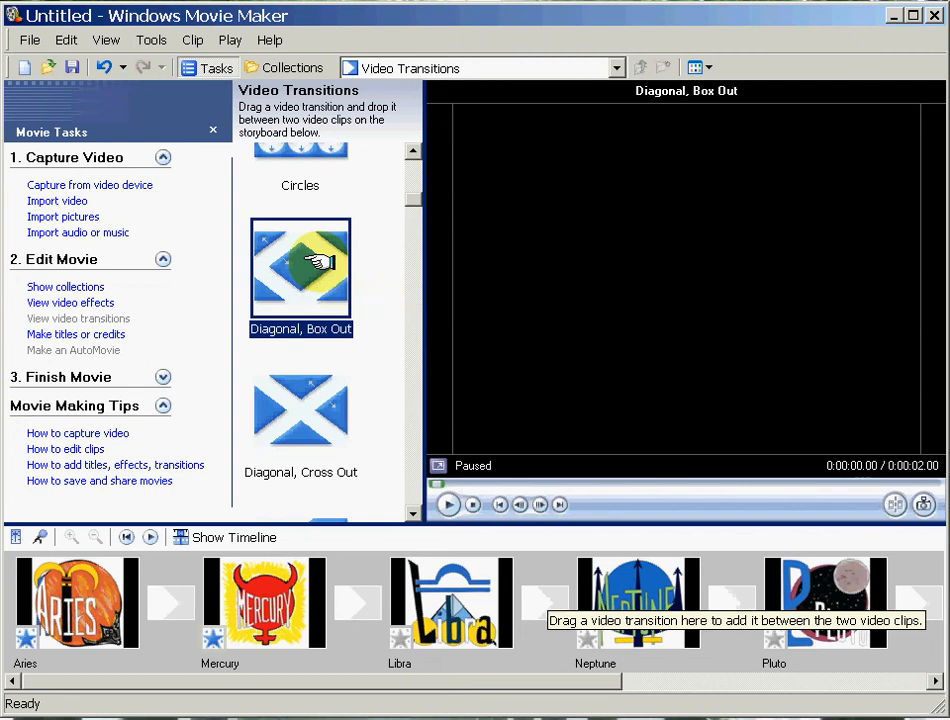
{"action": "left_click", "coordinate": [448, 505]}
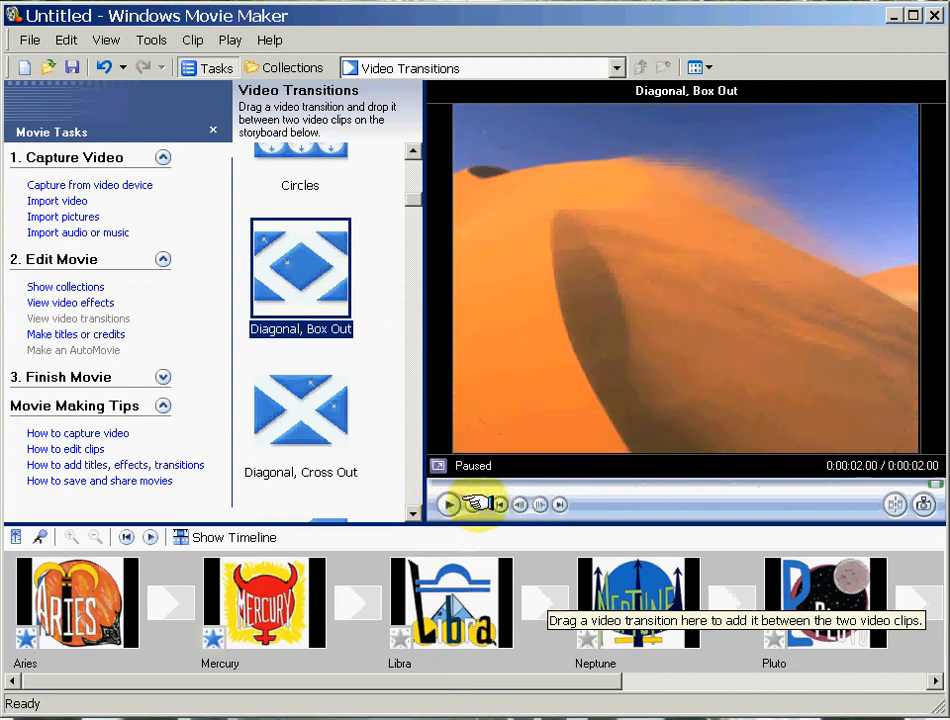
{"action": "left_click", "coordinate": [474, 504]}
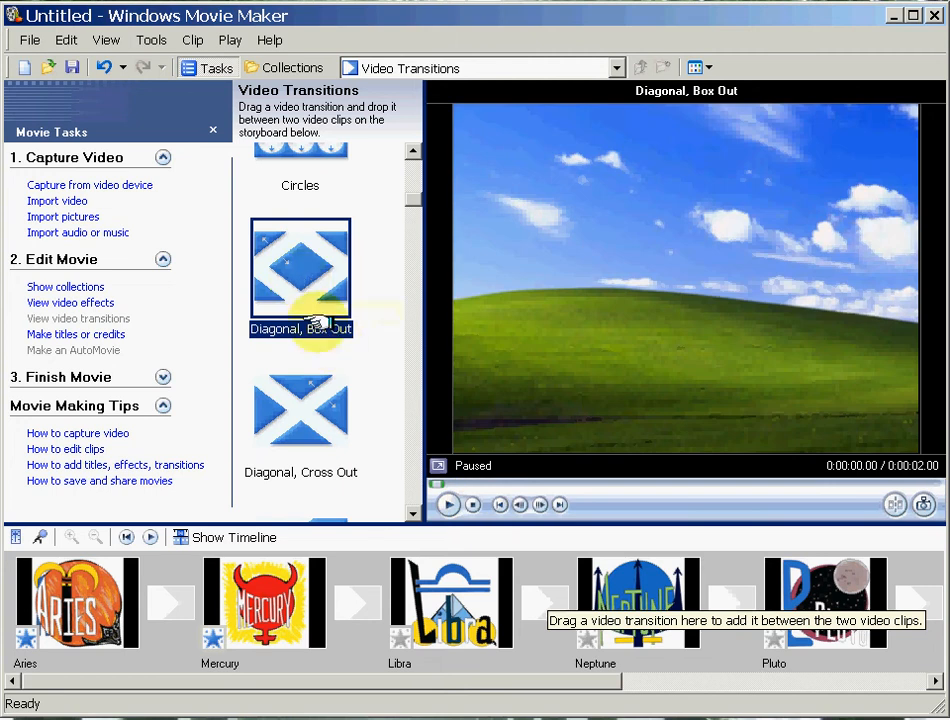
Add the Diagonal, Box Out transition between Mercury and Libra, and play the storyboard through the transition before stopping.
{"action": "left_click_drag", "start_coordinate": [318, 322], "coordinate": [357, 601]}
{"action": "left_click", "coordinate": [256, 600]}
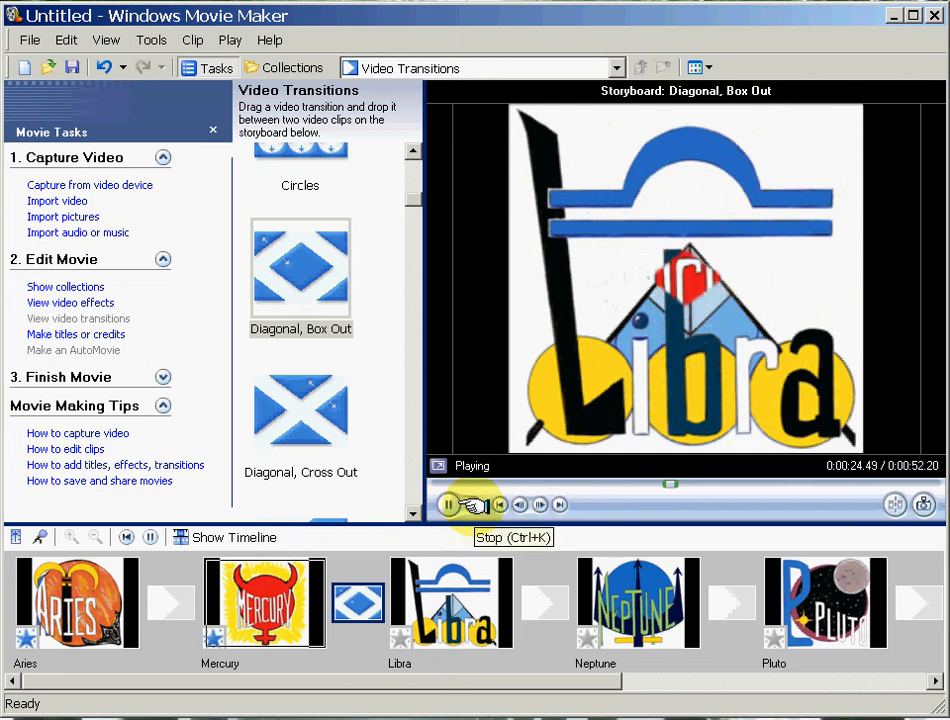
{"action": "left_click", "coordinate": [473, 505]}
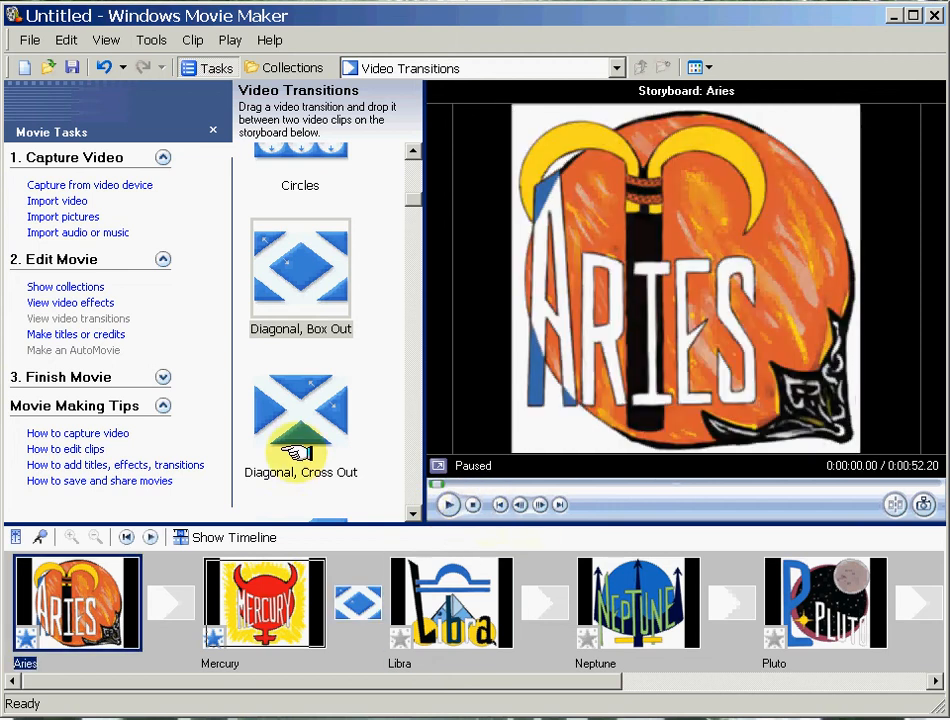
Create a title for the beginning of the movie with the text DESIGNS and the second line Copyright 2009.
{"action": "left_click", "coordinate": [85, 334]}
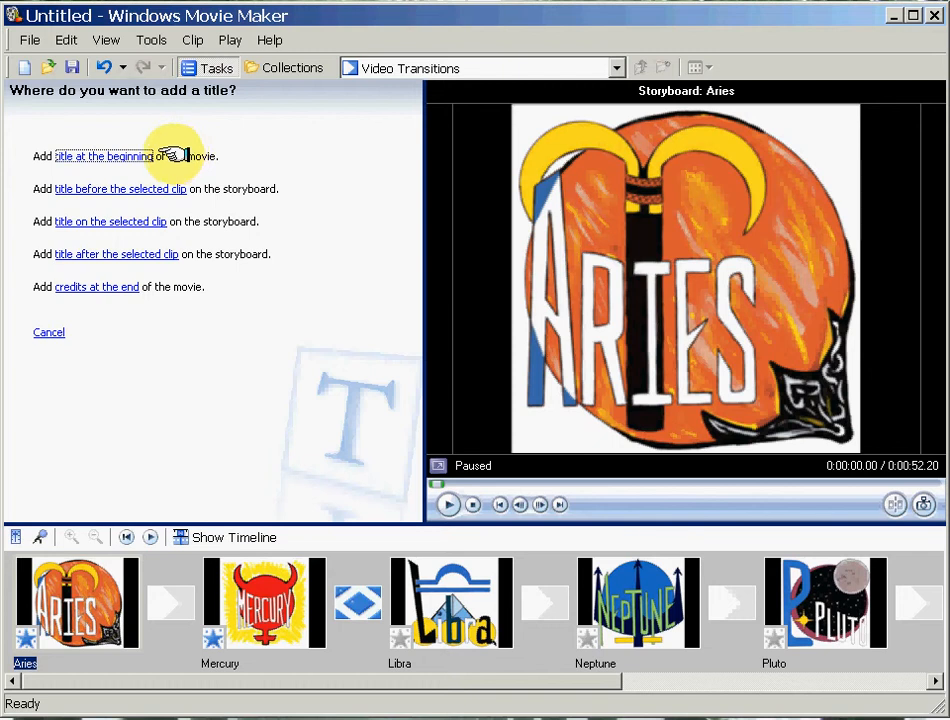
{"action": "left_click", "coordinate": [133, 153]}
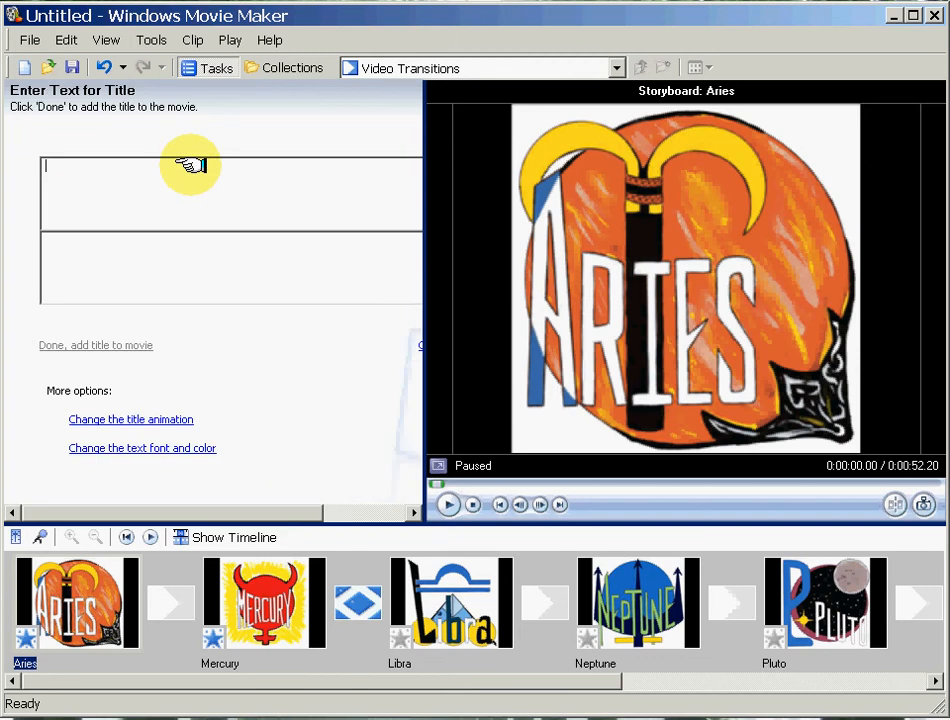
{"action": "type", "text": "dESIGNS"}
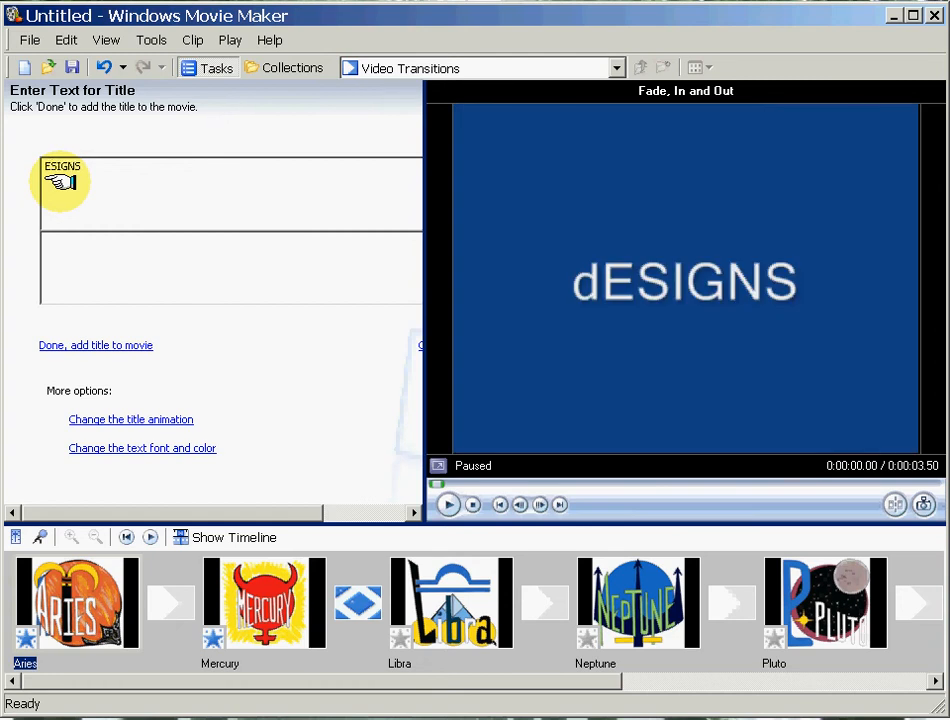
{"action": "type", "text": "D"}
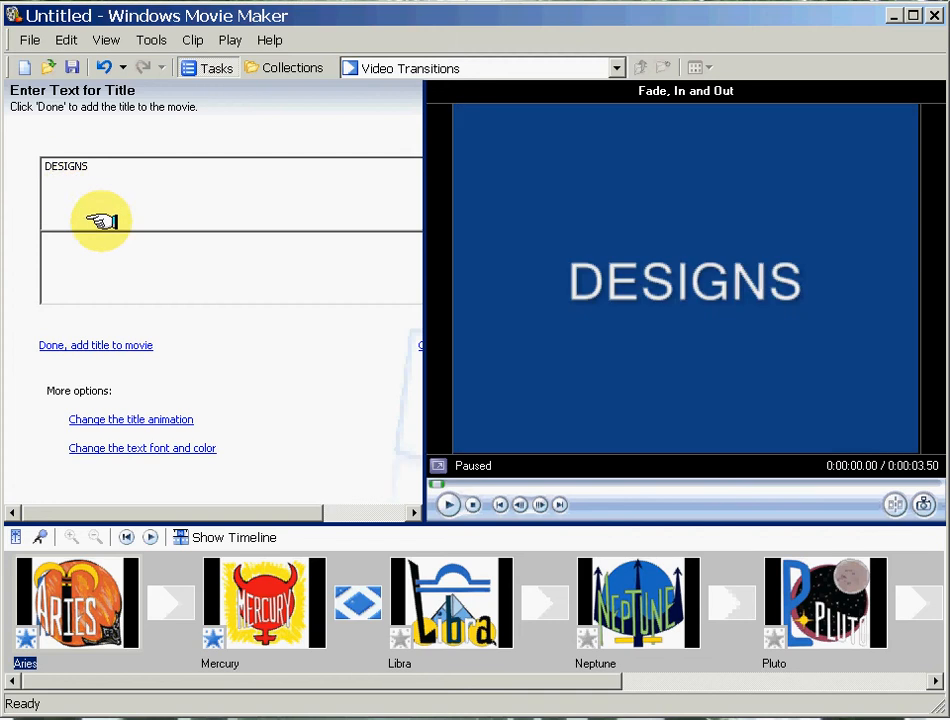
{"action": "left_click", "coordinate": [98, 244]}
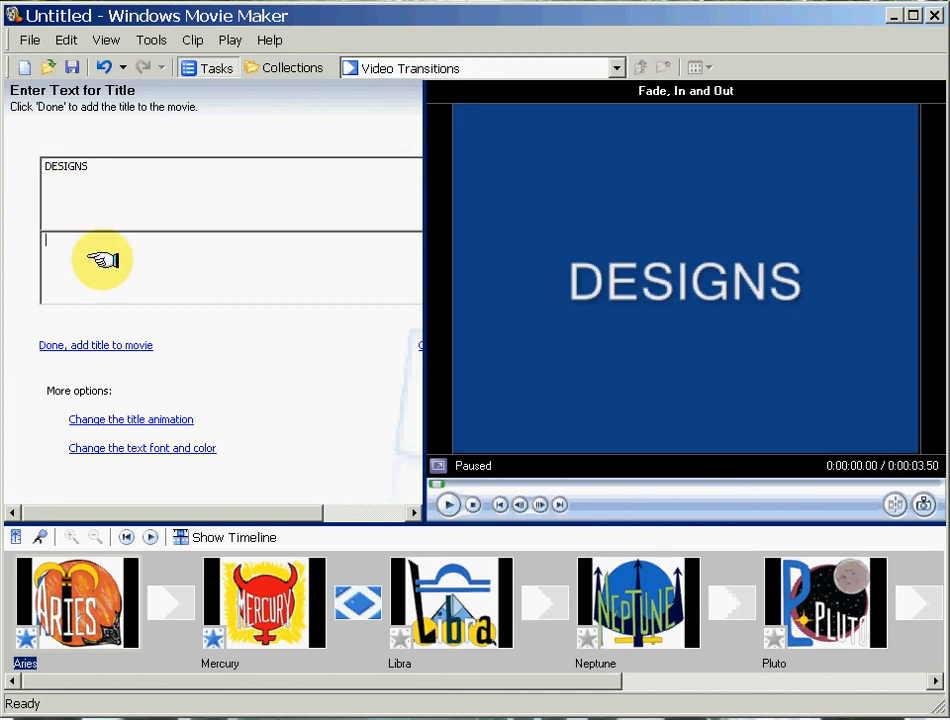
{"action": "type", "text": "Copyright 2009"}
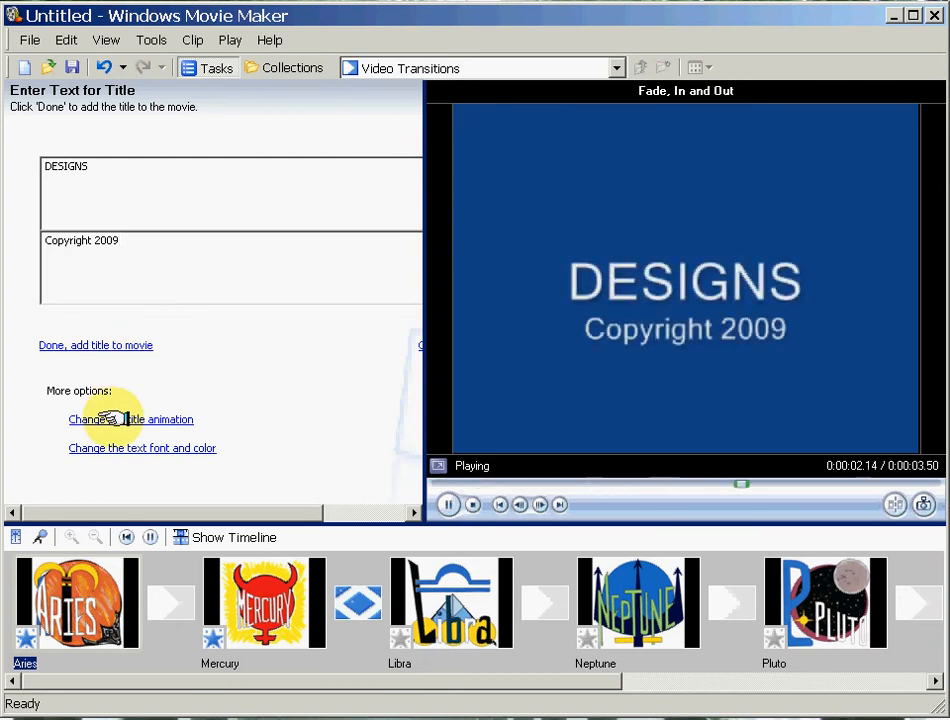
Review the title animations, add the title to the movie with Fade, In and Out, and play it back.
{"action": "left_click", "coordinate": [110, 419]}
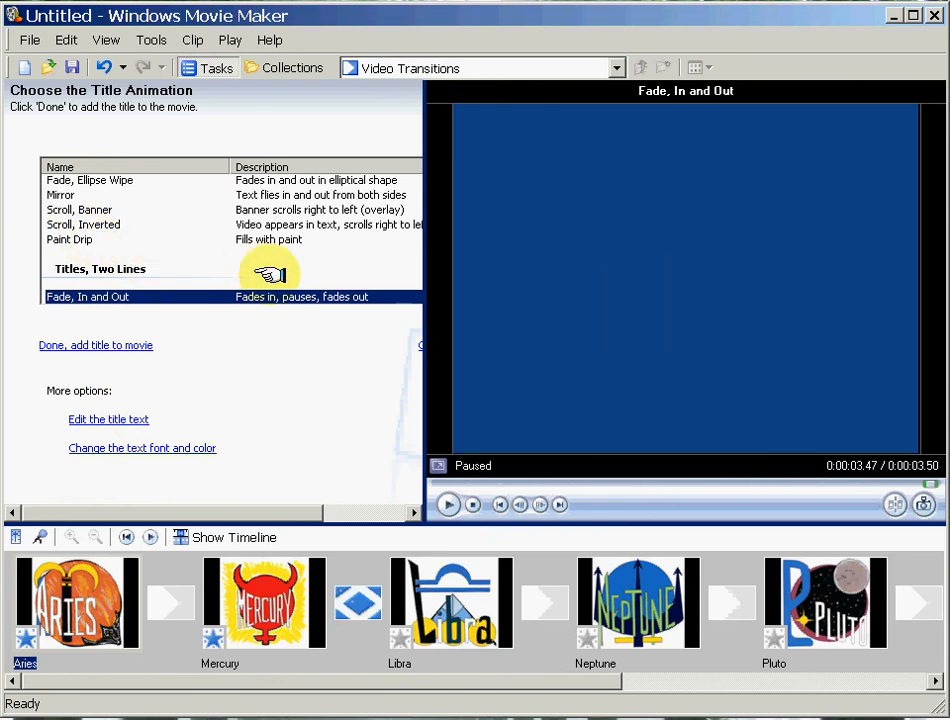
{"action": "left_click", "coordinate": [121, 345]}
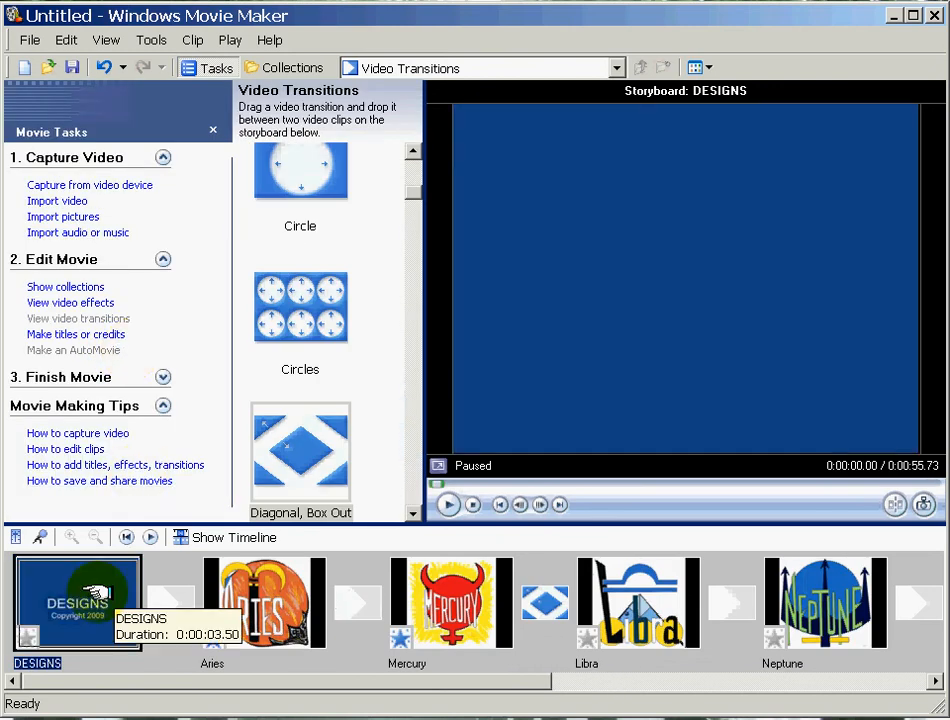
{"action": "left_click", "coordinate": [446, 504]}
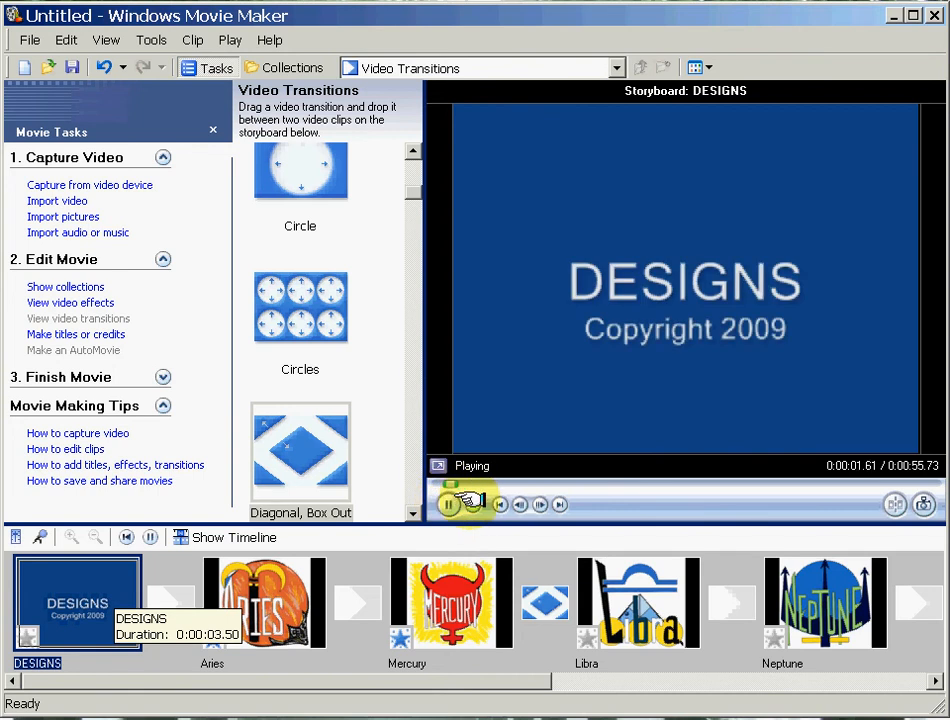
{"action": "left_click", "coordinate": [472, 504]}
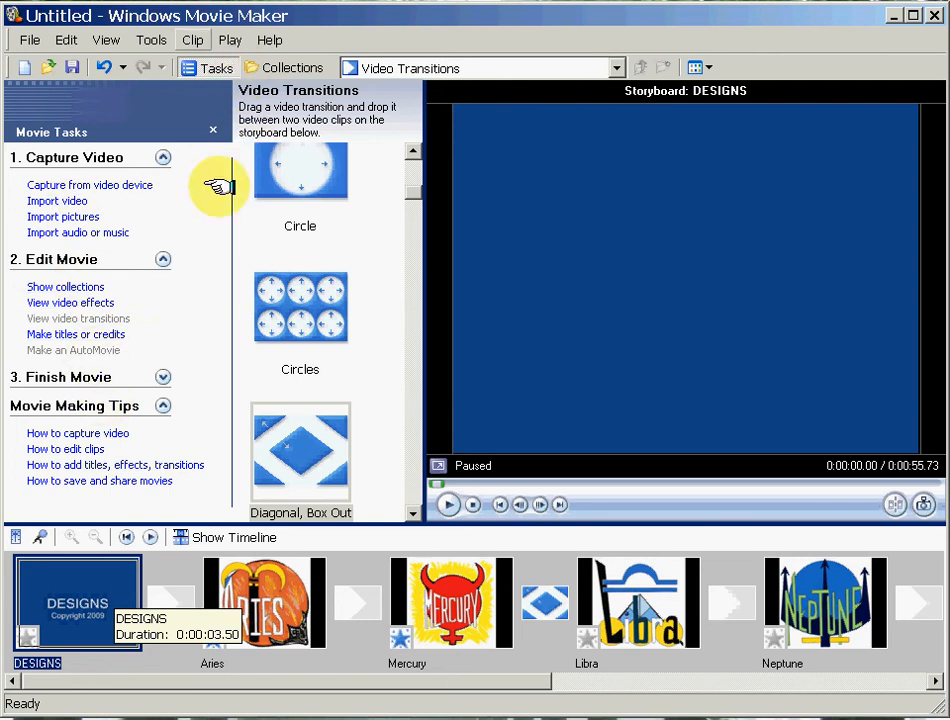
Switch from the storyboard to the timeline and open the Making Movie collection.
{"action": "left_click", "coordinate": [221, 536]}
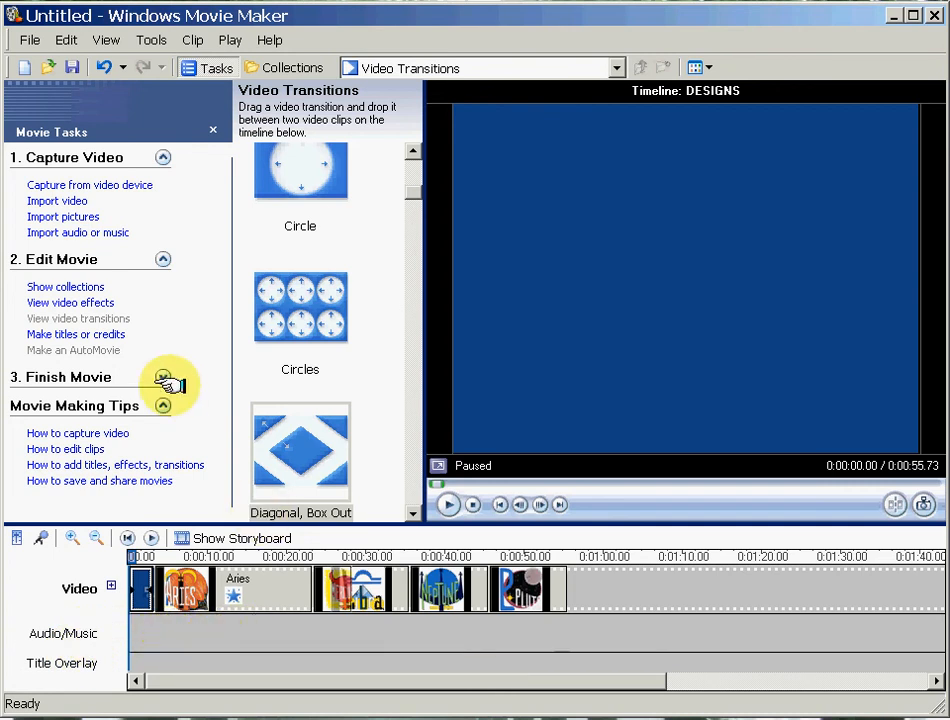
{"action": "left_click", "coordinate": [292, 68]}
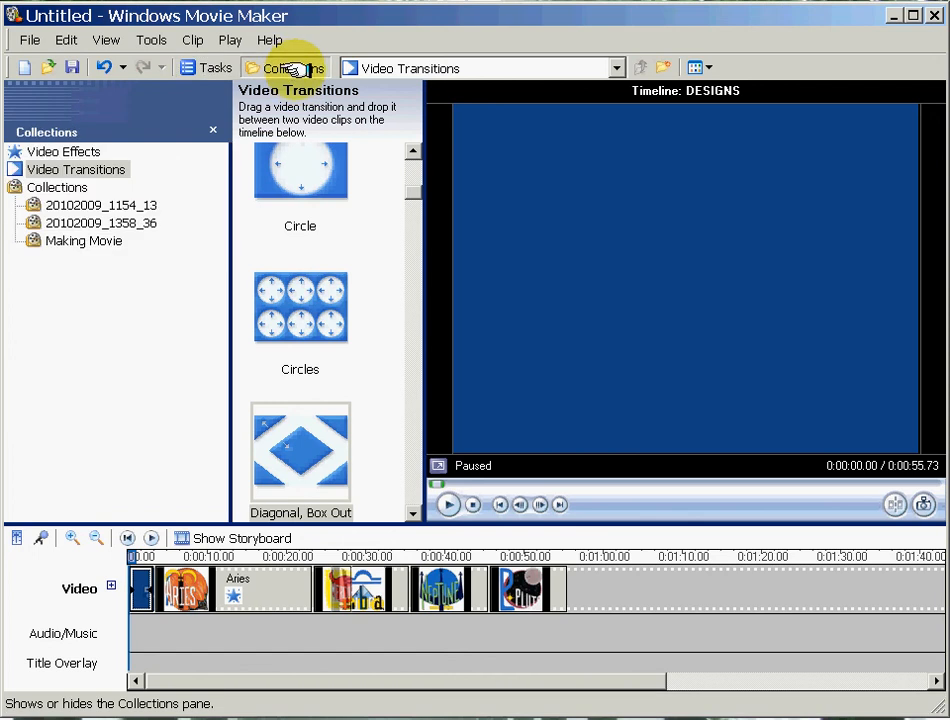
{"action": "left_click", "coordinate": [90, 240]}
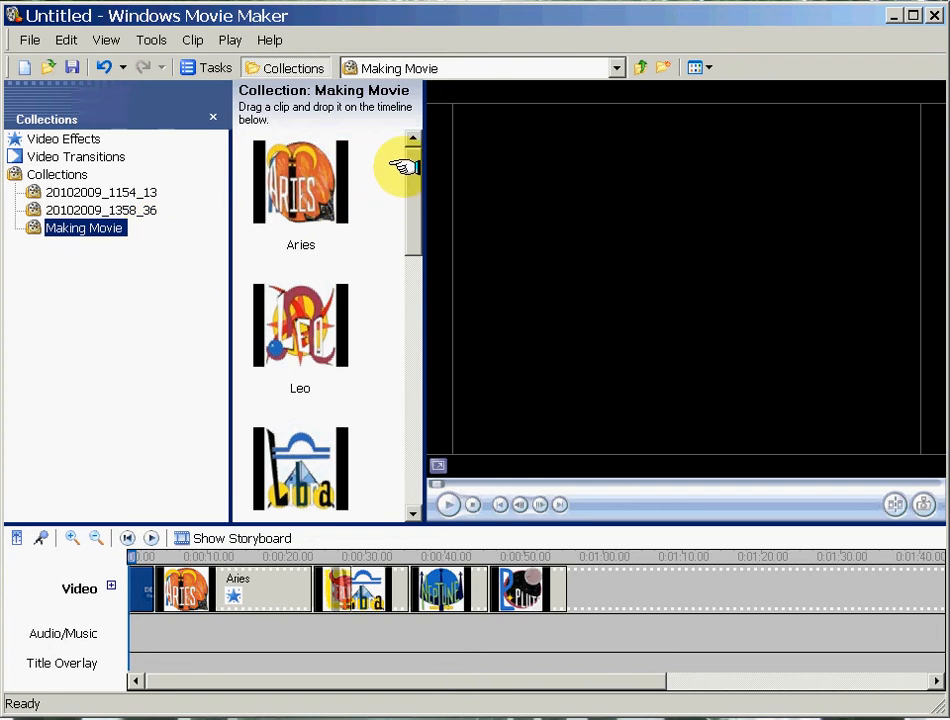
Place the Under_The_Sea music clip at the start of the Audio/Music track.
{"action": "left_click_drag", "start_coordinate": [408, 166], "coordinate": [409, 397]}
{"action": "left_click", "coordinate": [284, 332]}
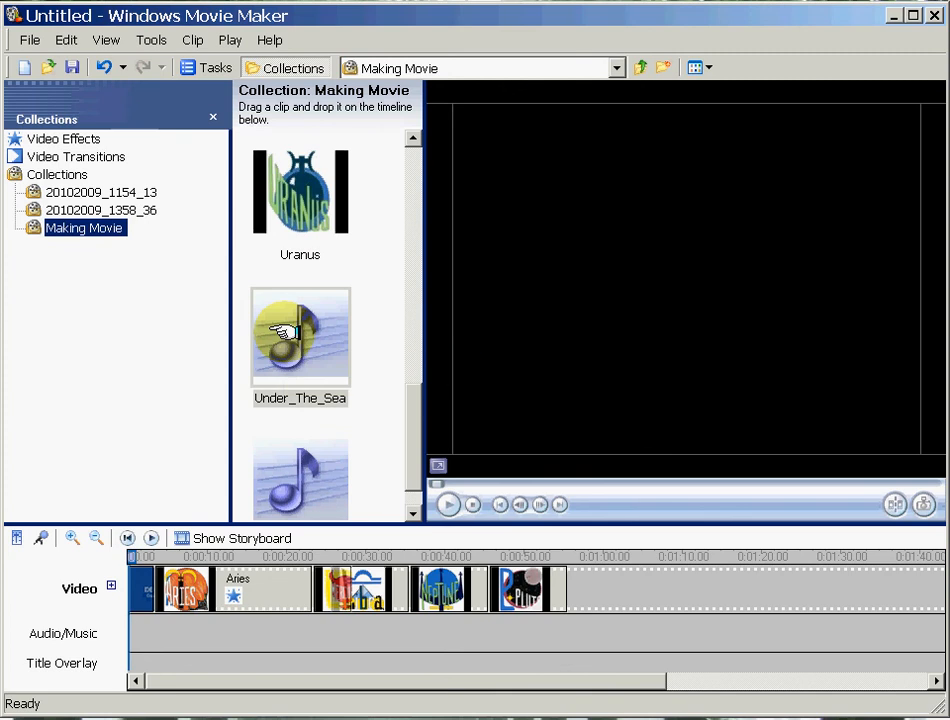
{"action": "left_click_drag", "start_coordinate": [284, 332], "coordinate": [127, 607]}
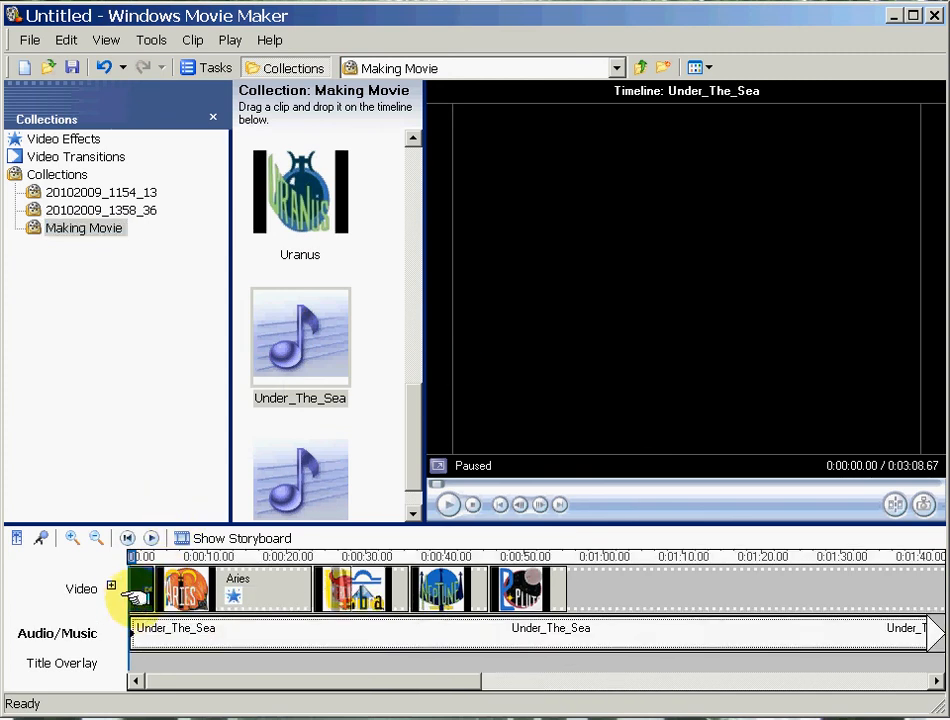
Play the timeline with the music, stop it, and cut the Under_The_Sea clip from the Audio/Music track.
{"action": "left_click", "coordinate": [450, 502]}
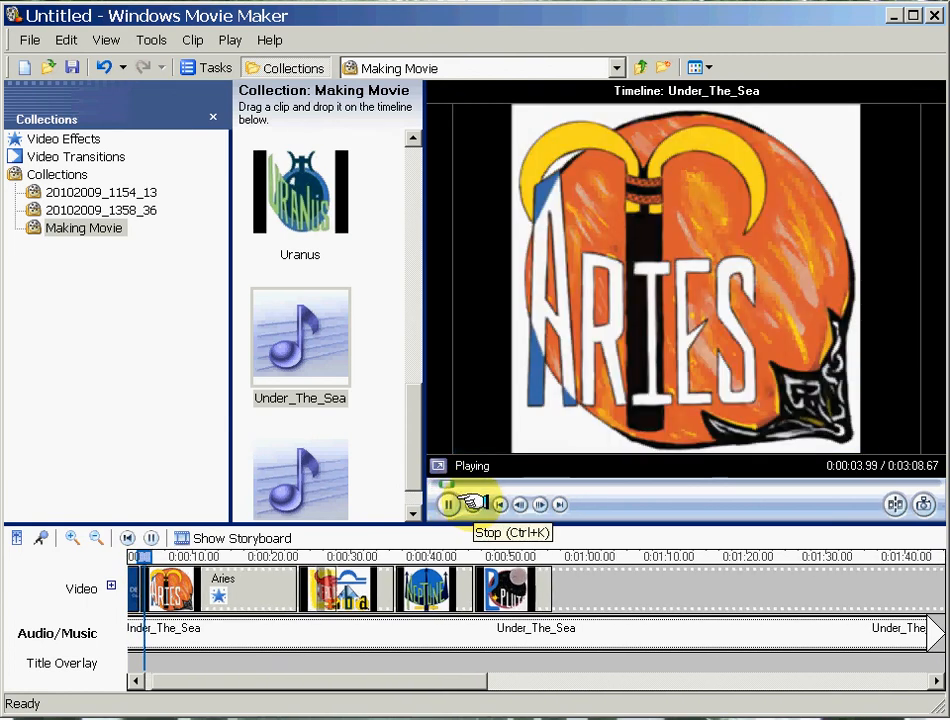
{"action": "left_click", "coordinate": [471, 504]}
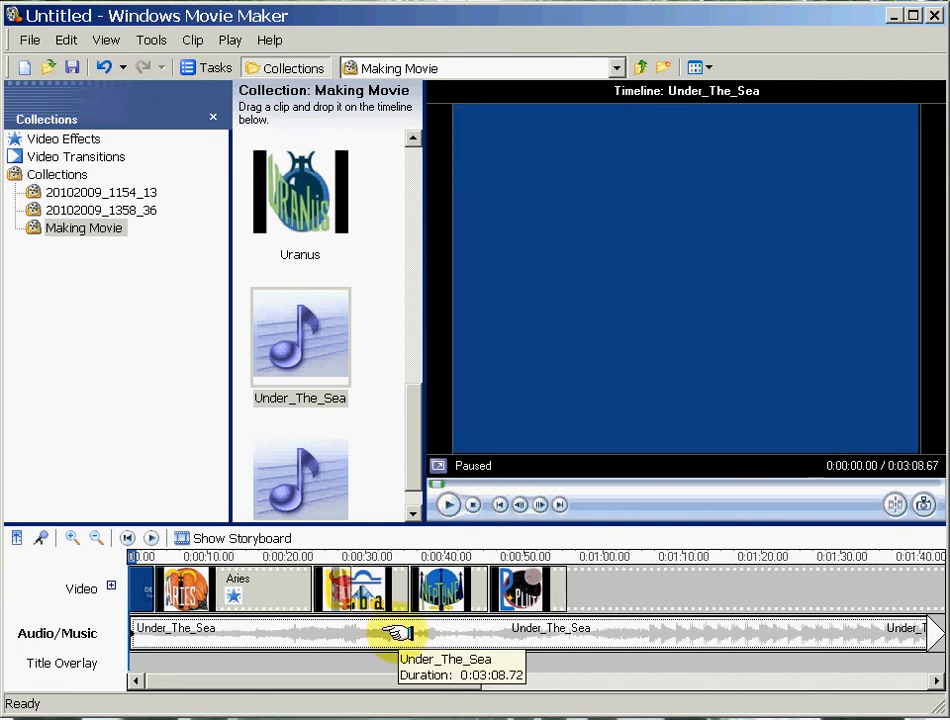
{"action": "right_click", "coordinate": [397, 632]}
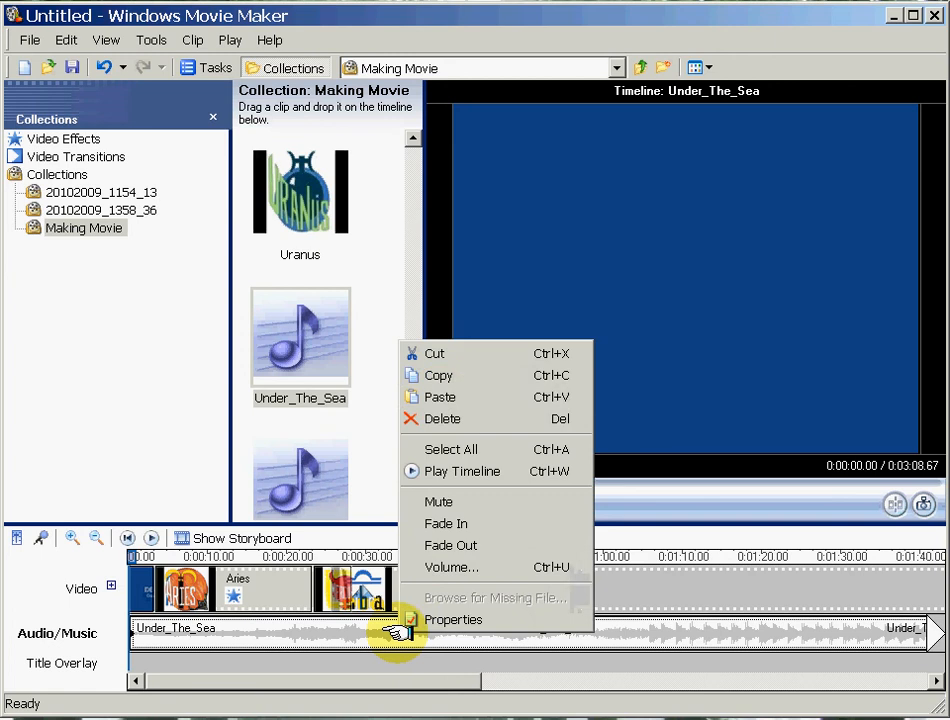
{"action": "left_click", "coordinate": [435, 354]}
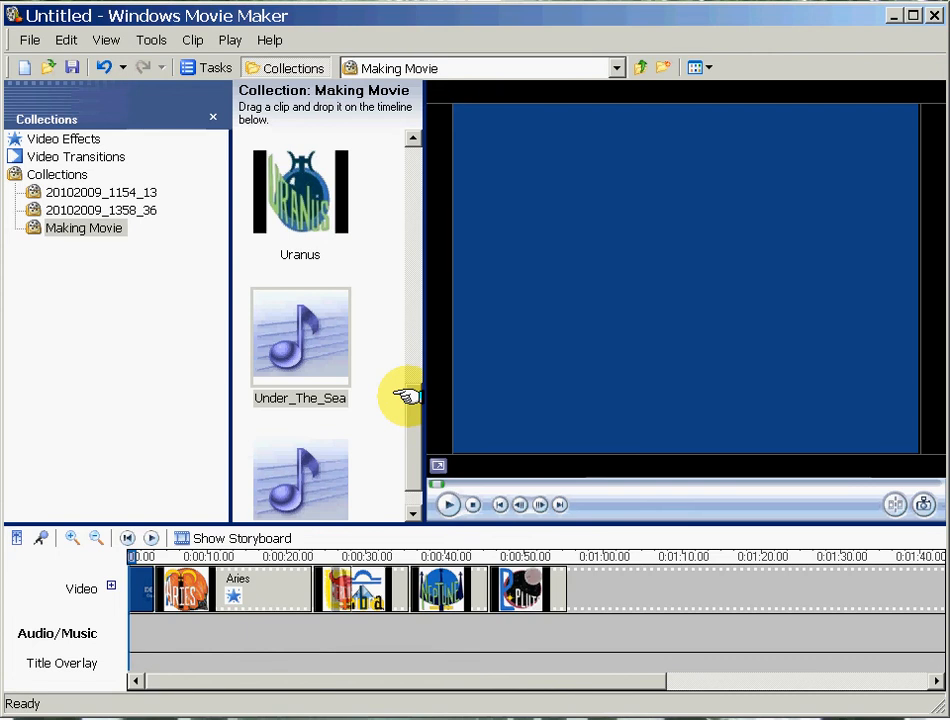
Place the Making Movie Narration_0002 audio clip at the start of the Audio/Music track.
{"action": "scroll", "coordinate": [408, 400], "scroll_direction": "down", "scroll_amount": 1}
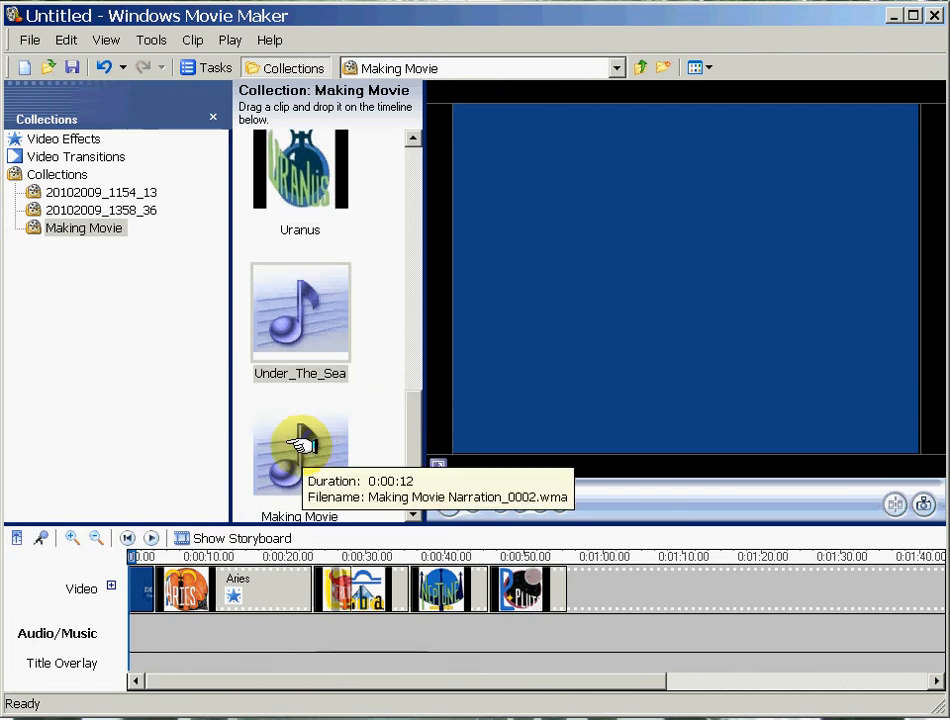
{"action": "left_click_drag", "start_coordinate": [300, 445], "coordinate": [131, 613]}
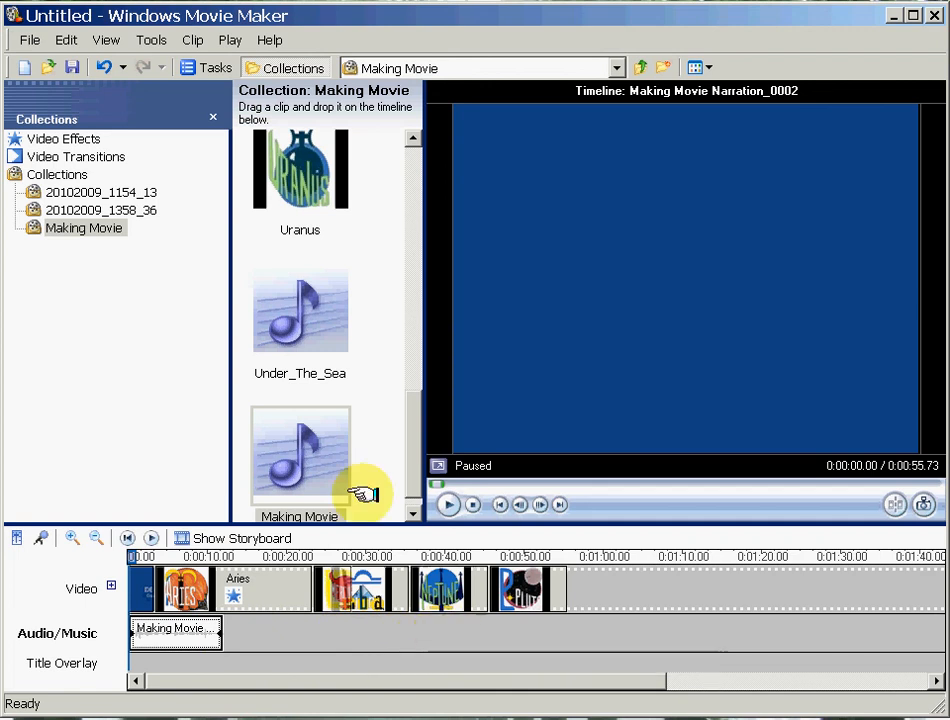
Preview the Making Movie Narration_0002 clip from the collection and stop its playback.
{"action": "left_click", "coordinate": [303, 447]}
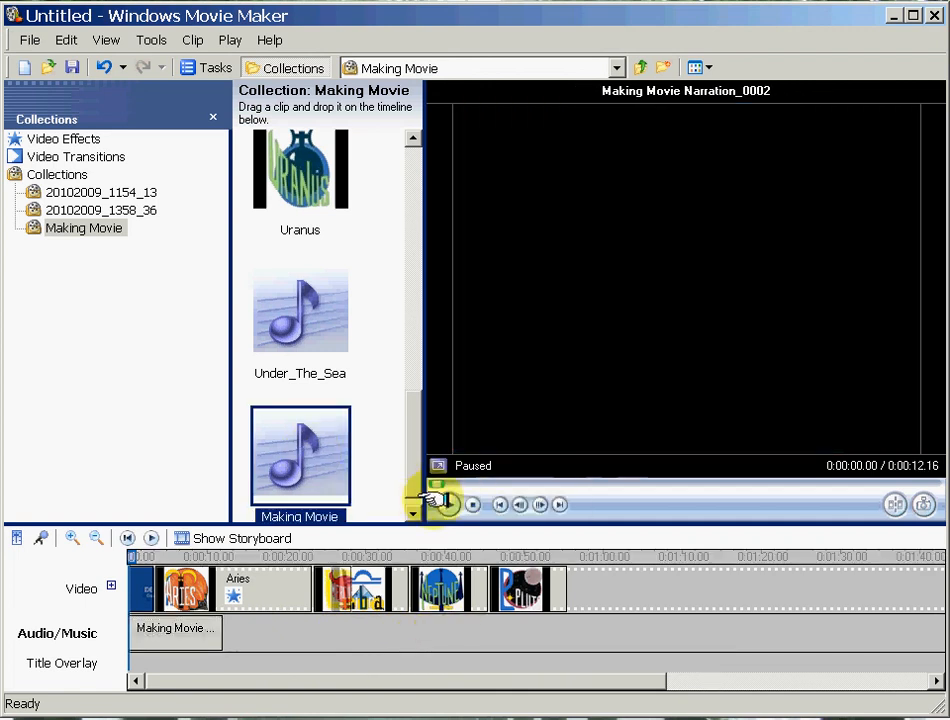
{"action": "left_click", "coordinate": [449, 503]}
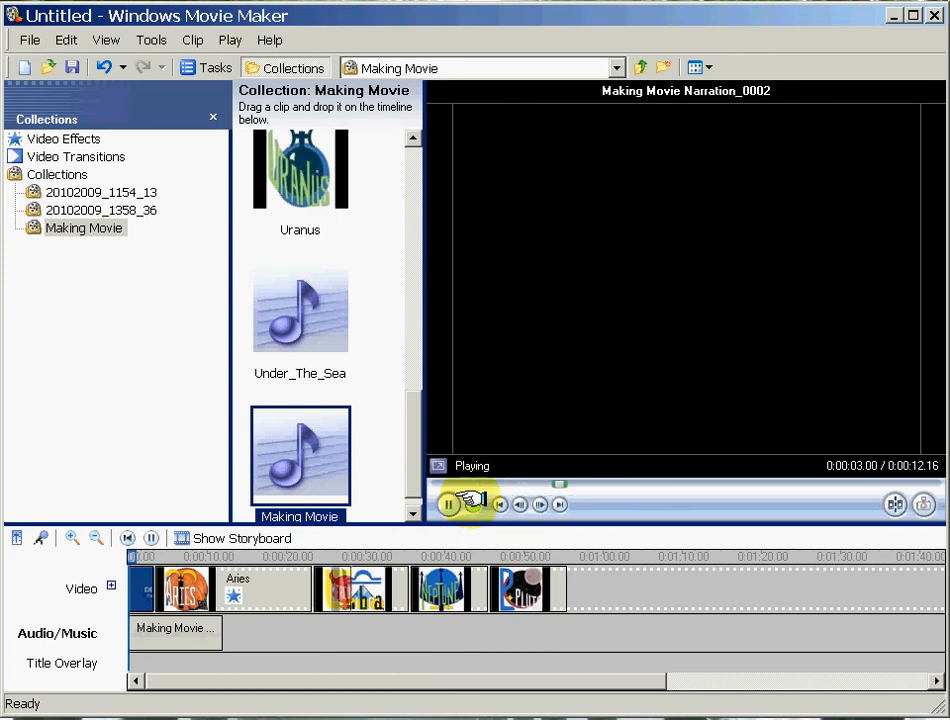
{"action": "left_click", "coordinate": [472, 503]}
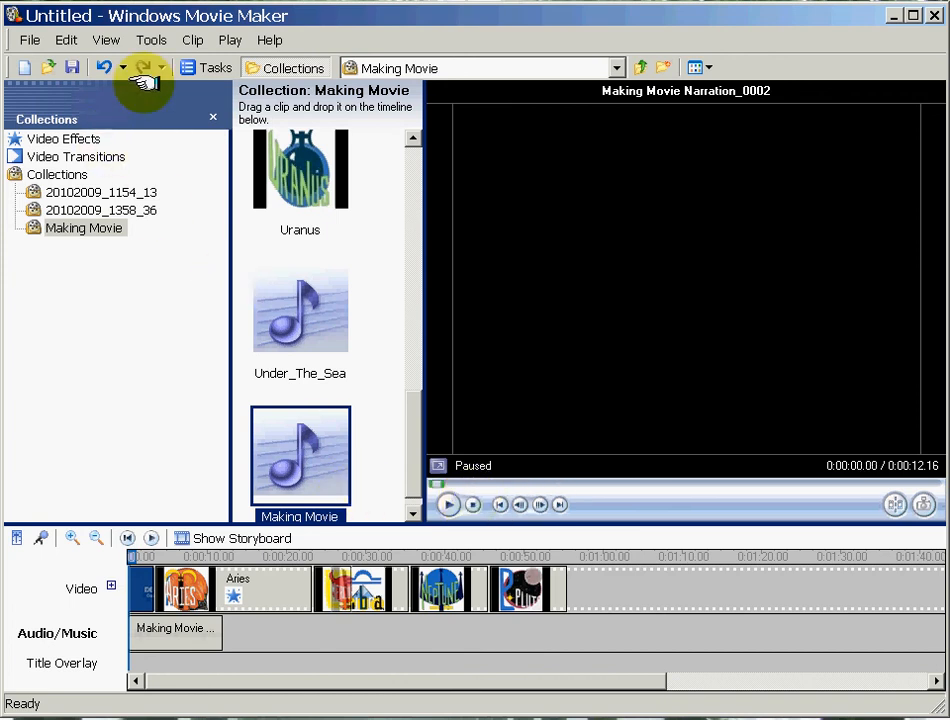
View the Narrate Timeline recording settings and return to the Movie Tasks.
{"action": "left_click", "coordinate": [152, 40]}
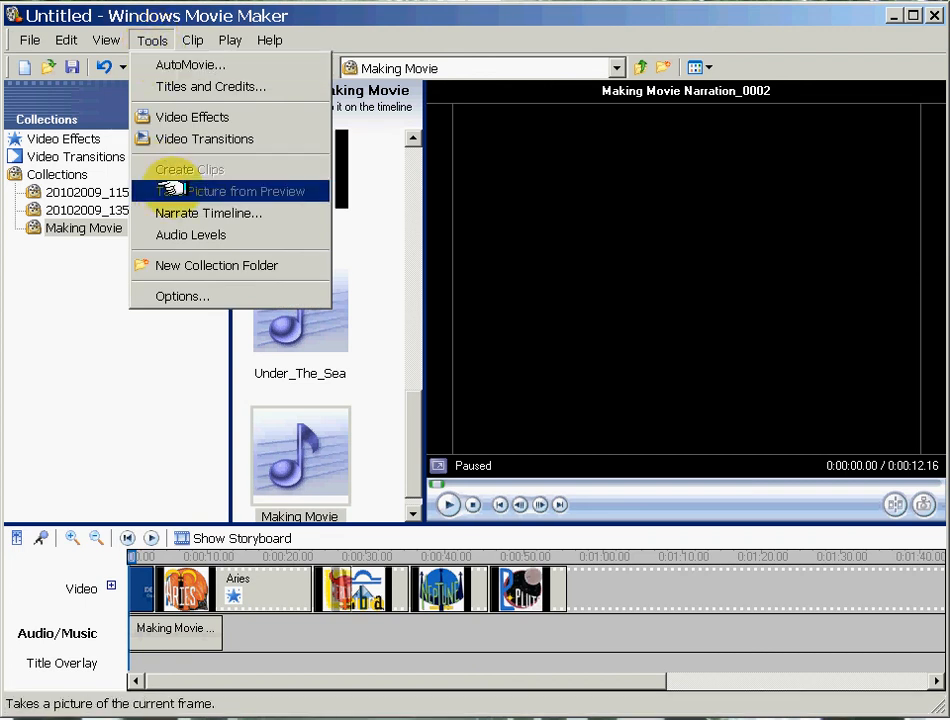
{"action": "left_click", "coordinate": [175, 213]}
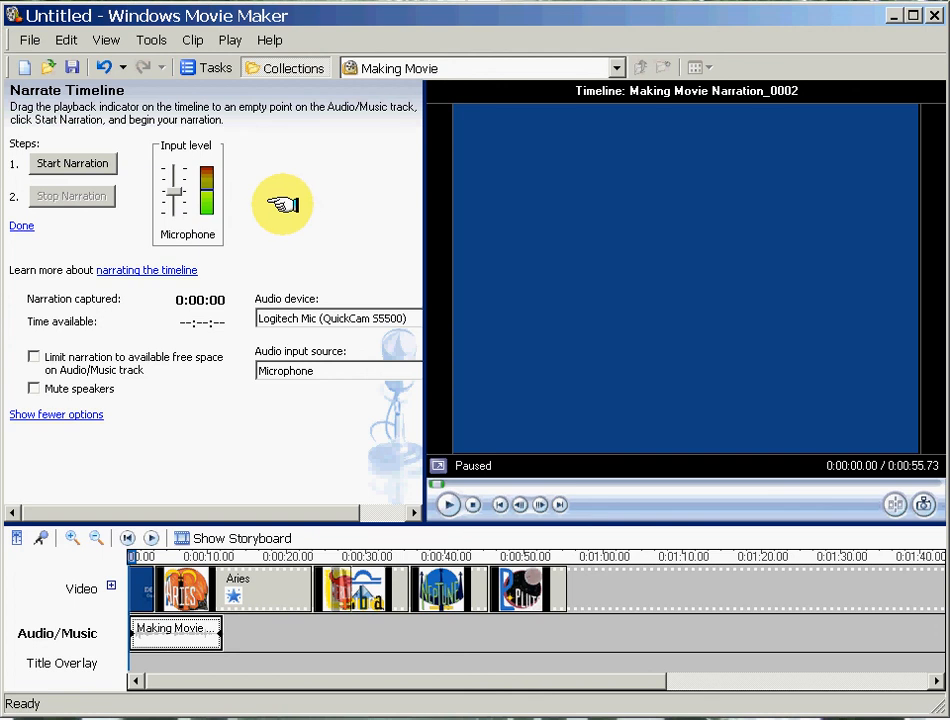
{"action": "left_click", "coordinate": [213, 67]}
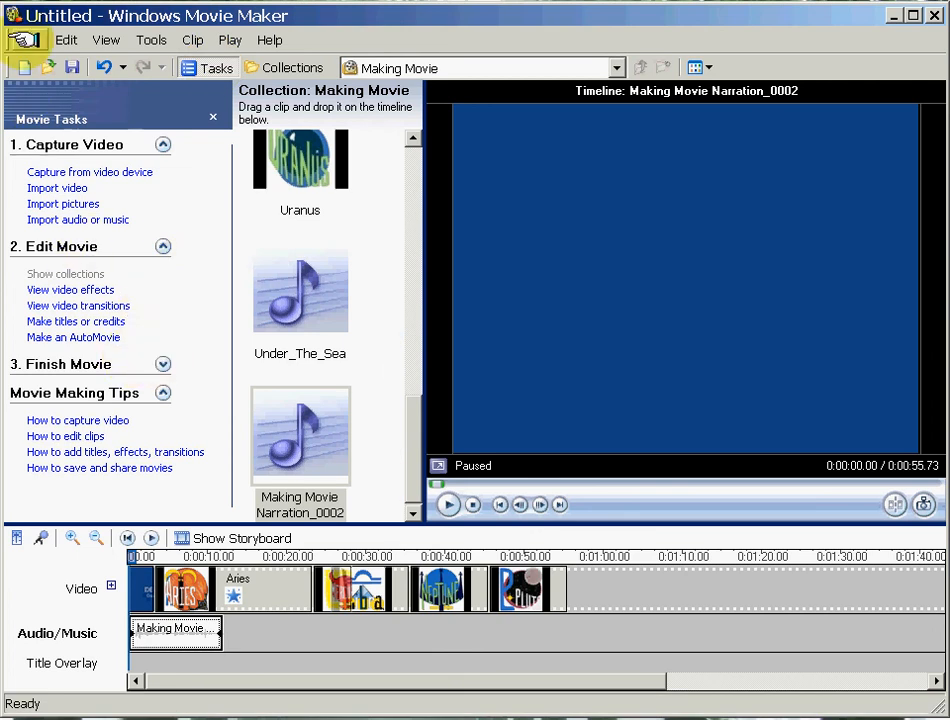
Start saving the movie to My computer as Movie in My Videos at best playback quality, and cancel the save.
{"action": "left_click", "coordinate": [24, 39]}
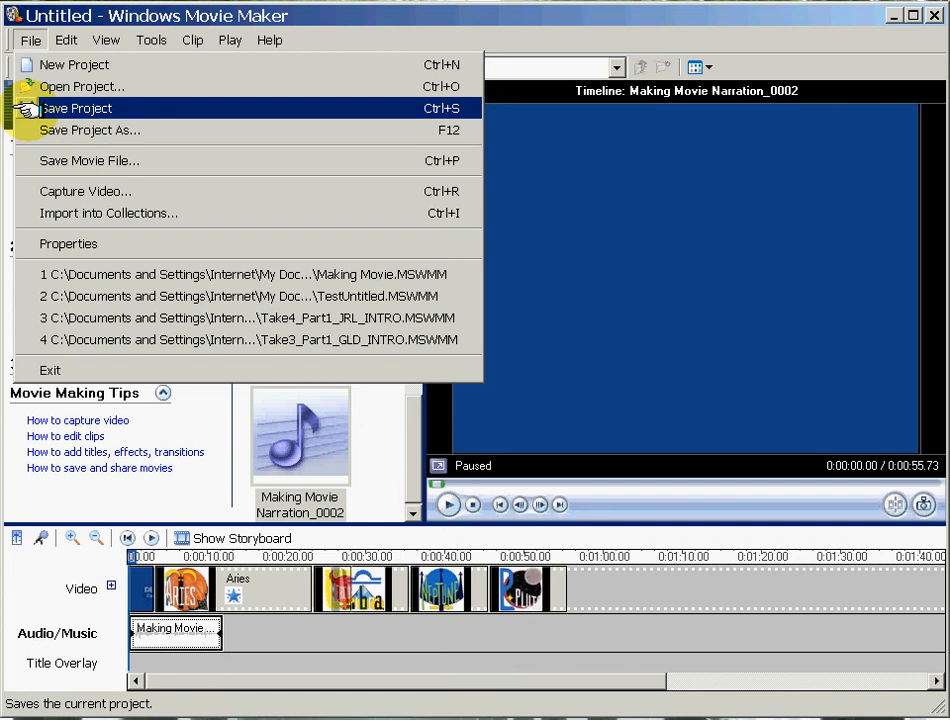
{"action": "left_click", "coordinate": [49, 159]}
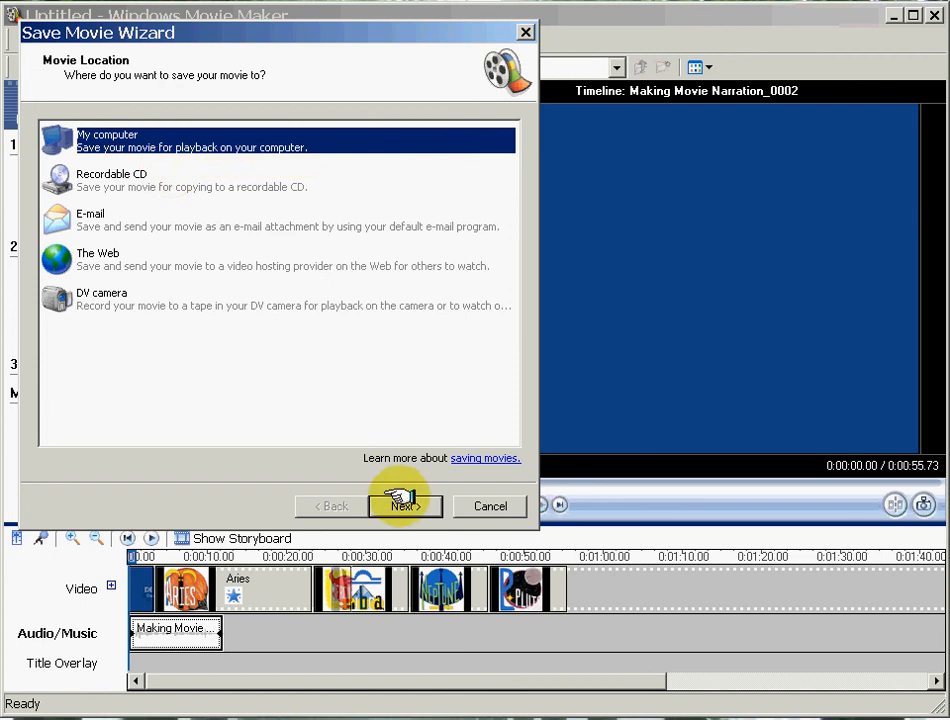
{"action": "left_click", "coordinate": [400, 503]}
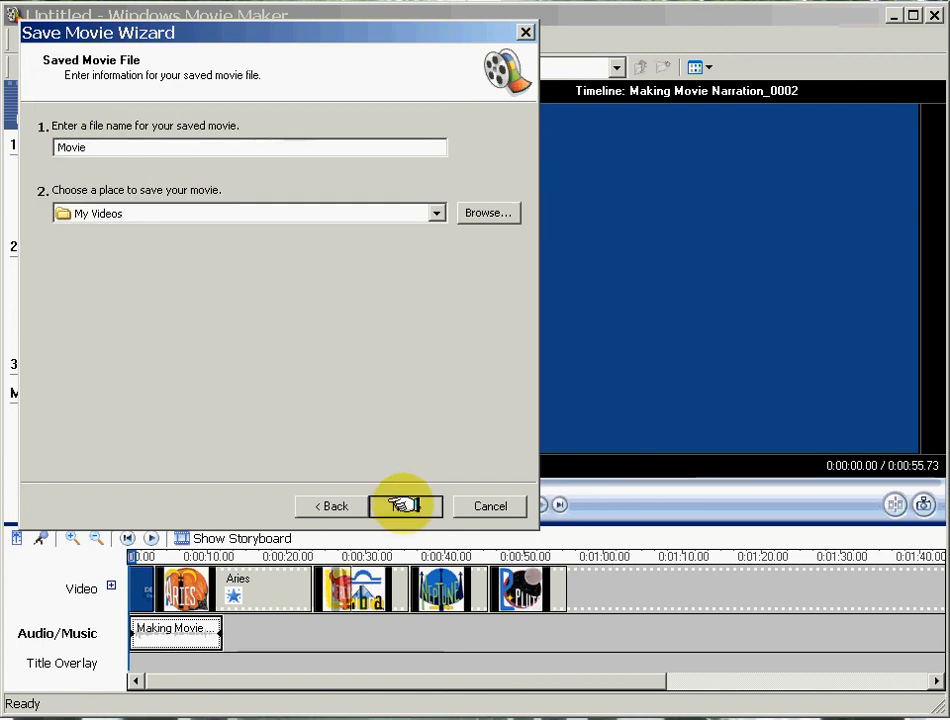
{"action": "left_click", "coordinate": [400, 505]}
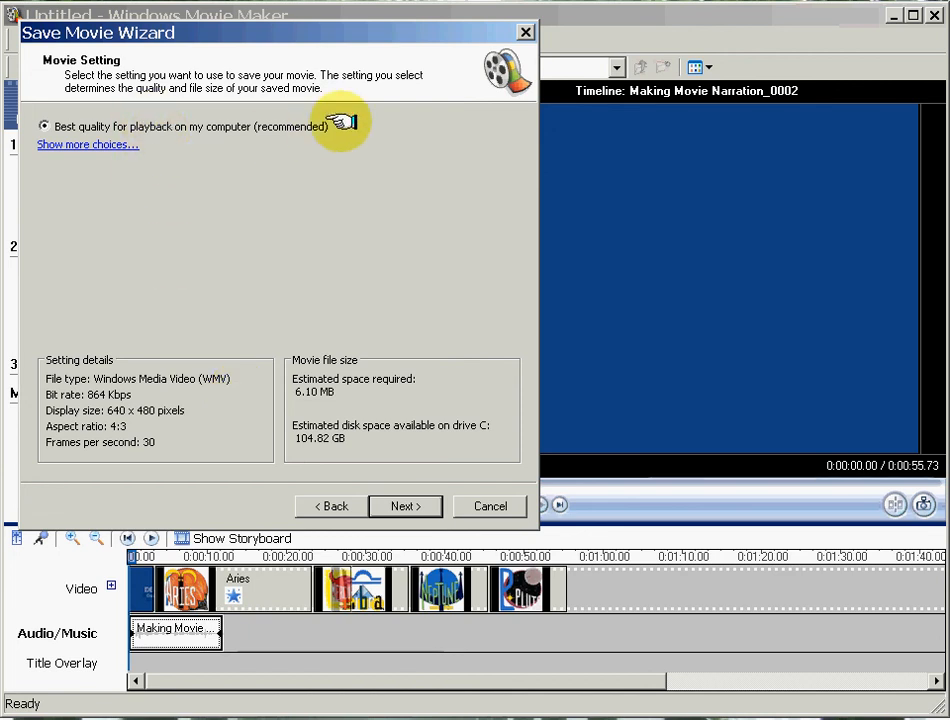
{"action": "left_click", "coordinate": [122, 143]}
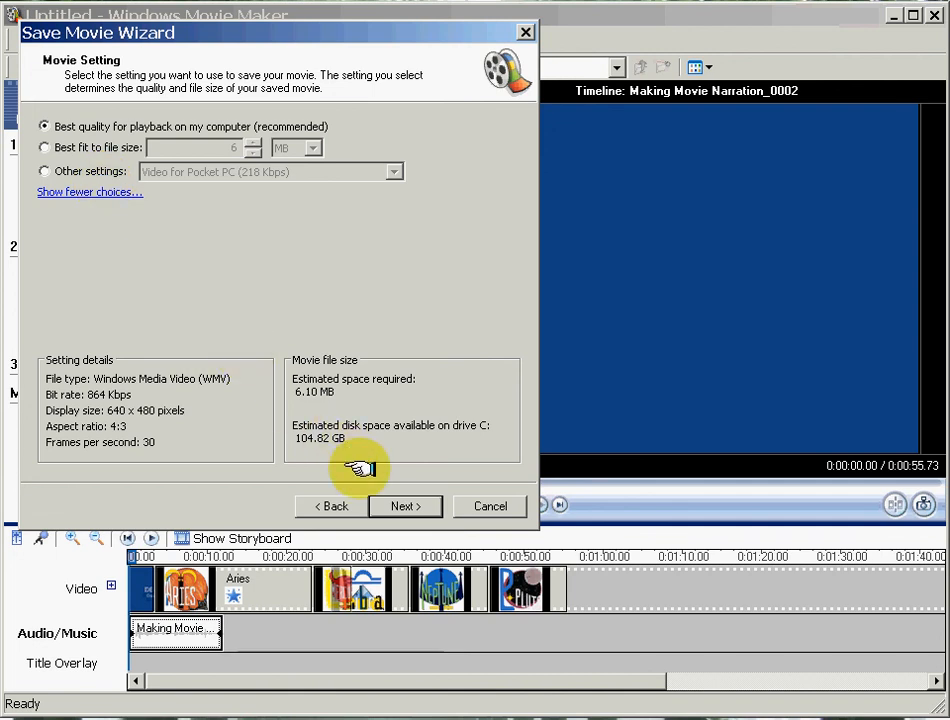
{"action": "left_click", "coordinate": [403, 504]}
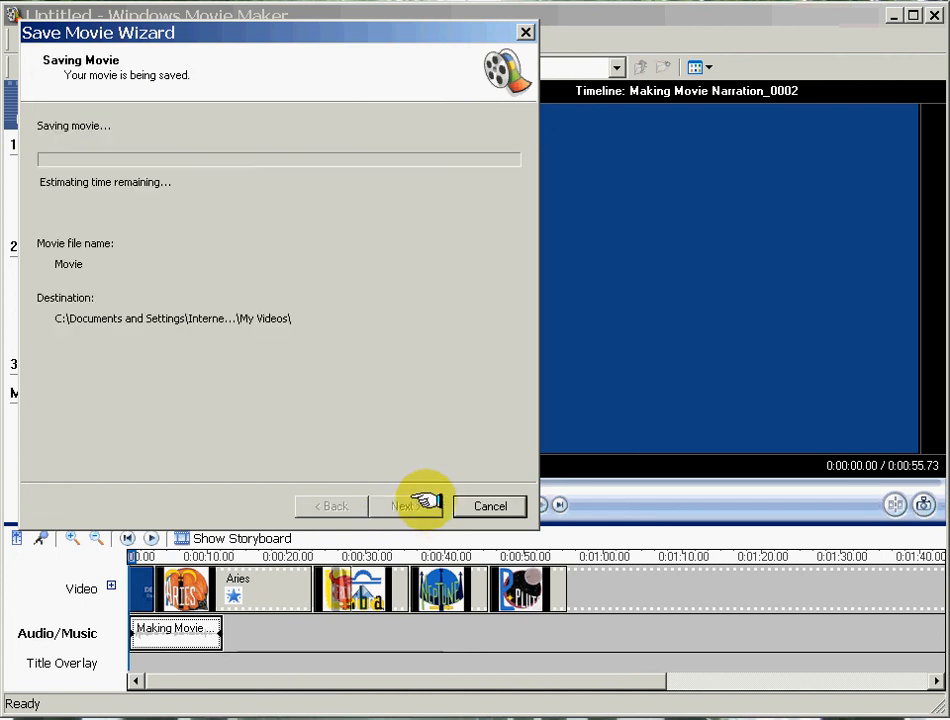
{"action": "left_click", "coordinate": [477, 505]}
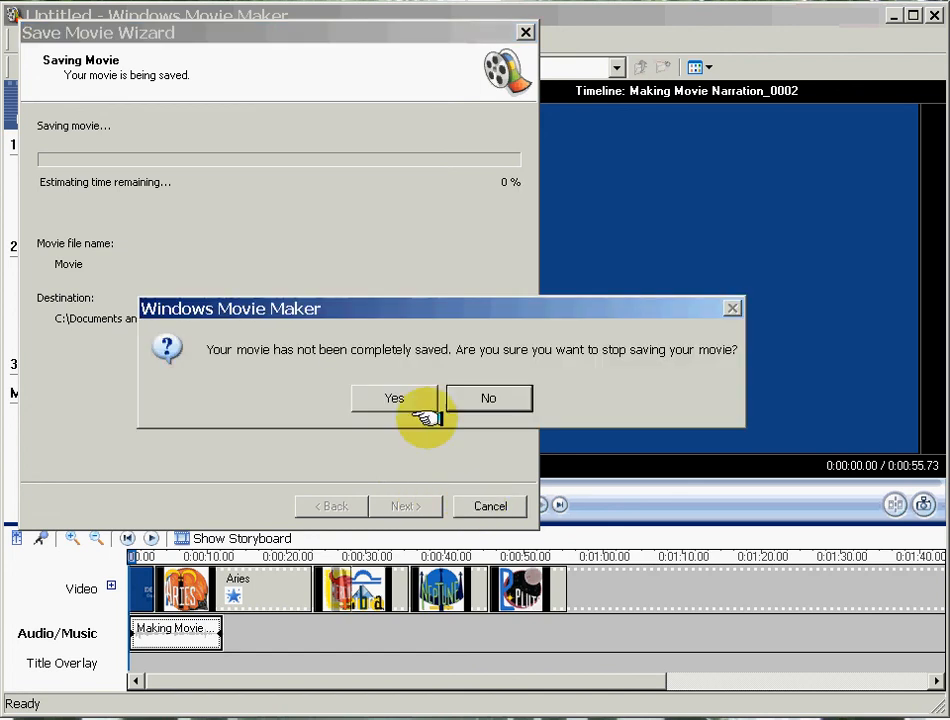
{"action": "left_click", "coordinate": [405, 396]}
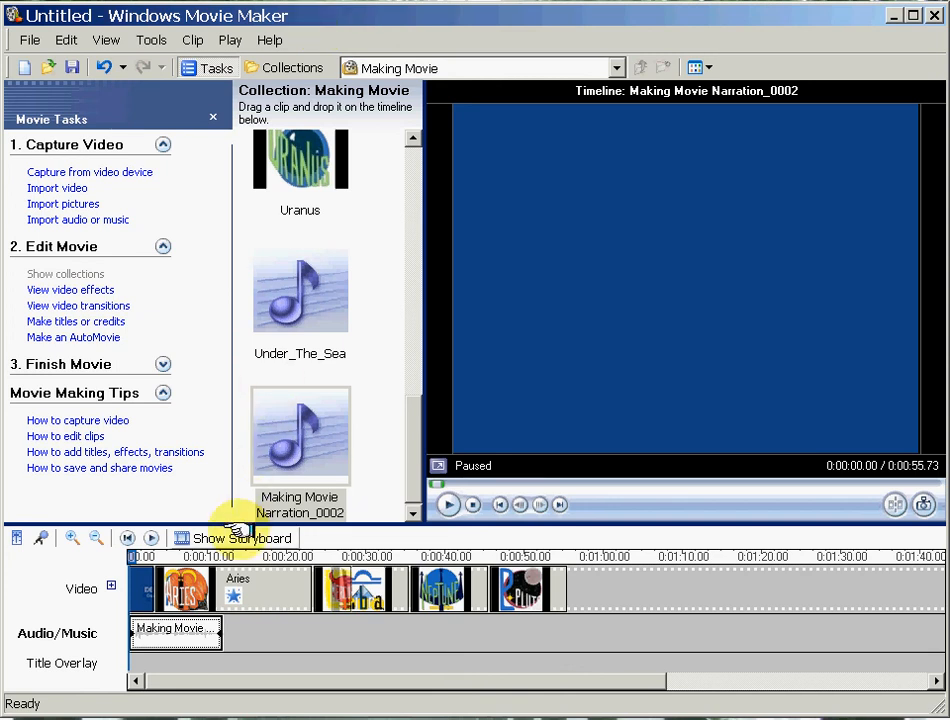
Switch from the timeline back to the storyboard.
{"action": "left_click", "coordinate": [238, 537]}
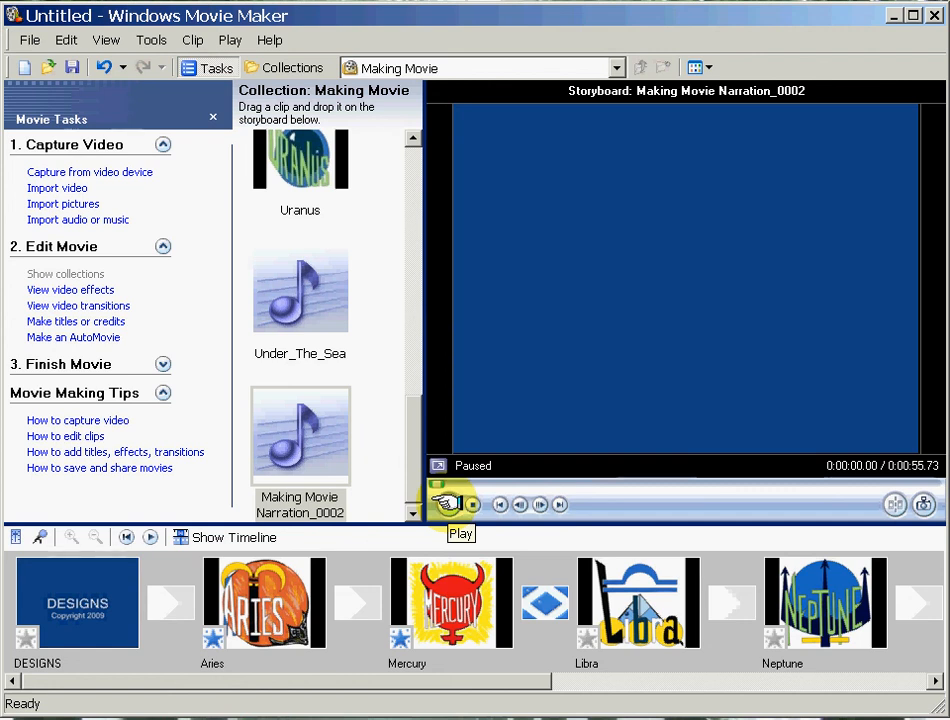
{"action": "left_click", "coordinate": [52, 668]}
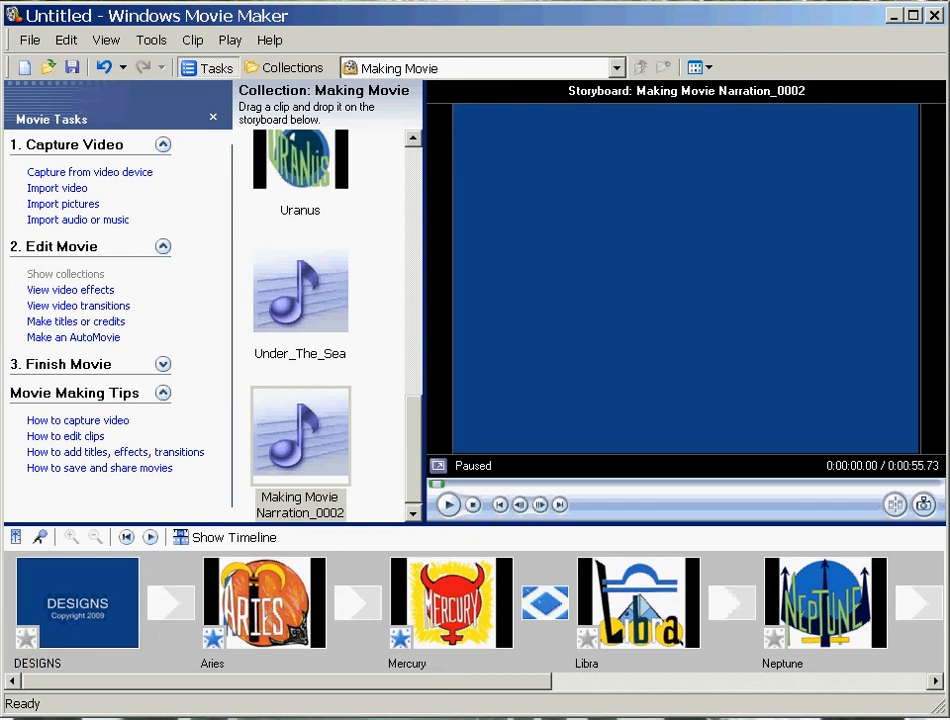